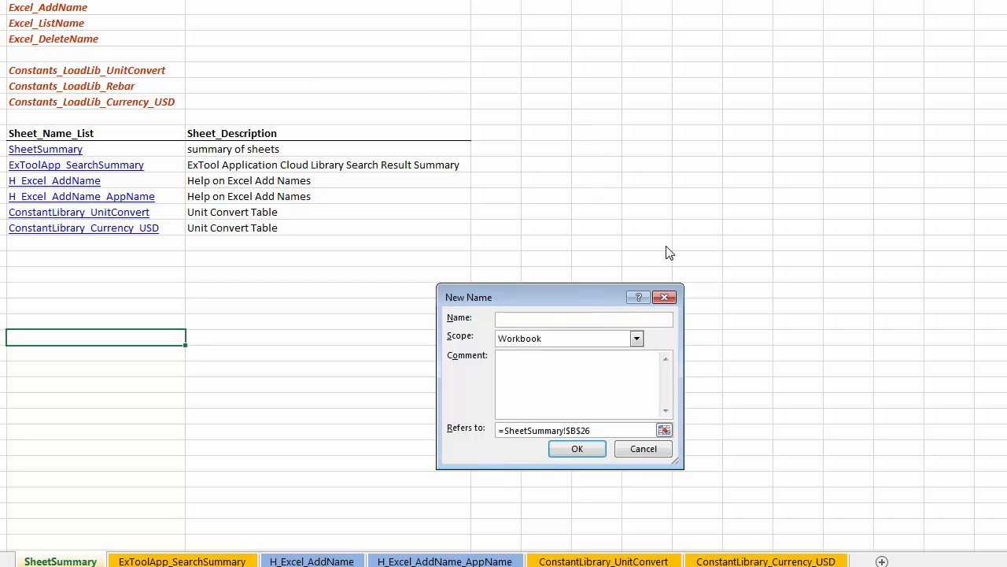
Define a workbook-scoped name constant_A that refers to =12 and close the name list
text(constant_A)
double_click(606, 429)
drag(607, 429, 504, 431)
text(12)
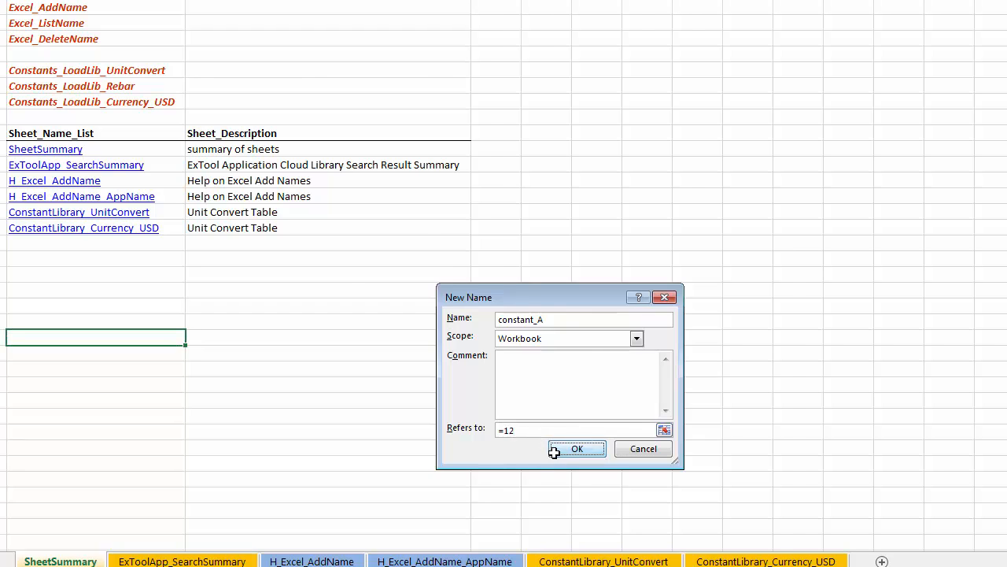
click(577, 449)
click(736, 527)
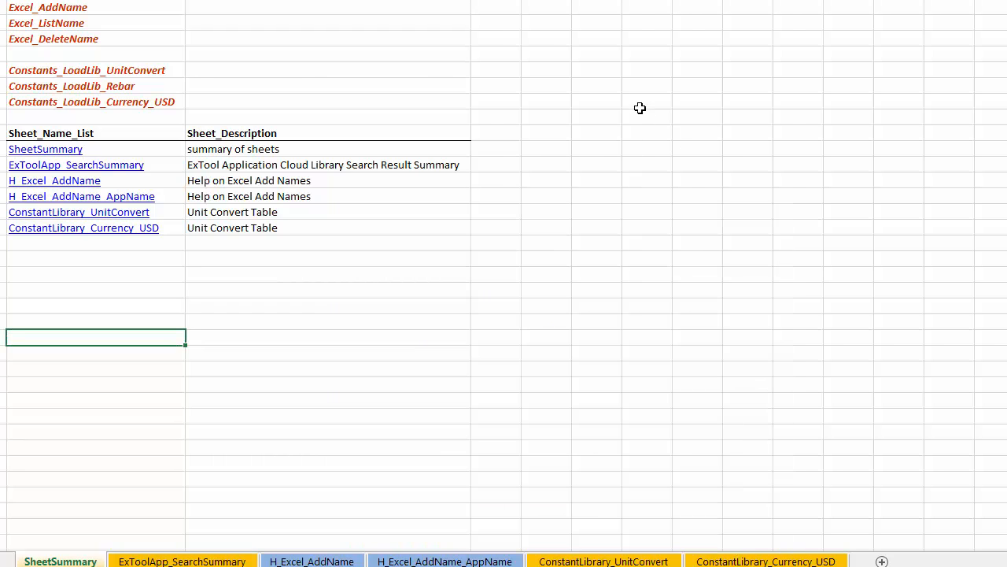
Enter the formula =constant_A in an empty cell on the Constants_LoadLib_Currency_USD row
click(640, 107)
text(=constant_A)
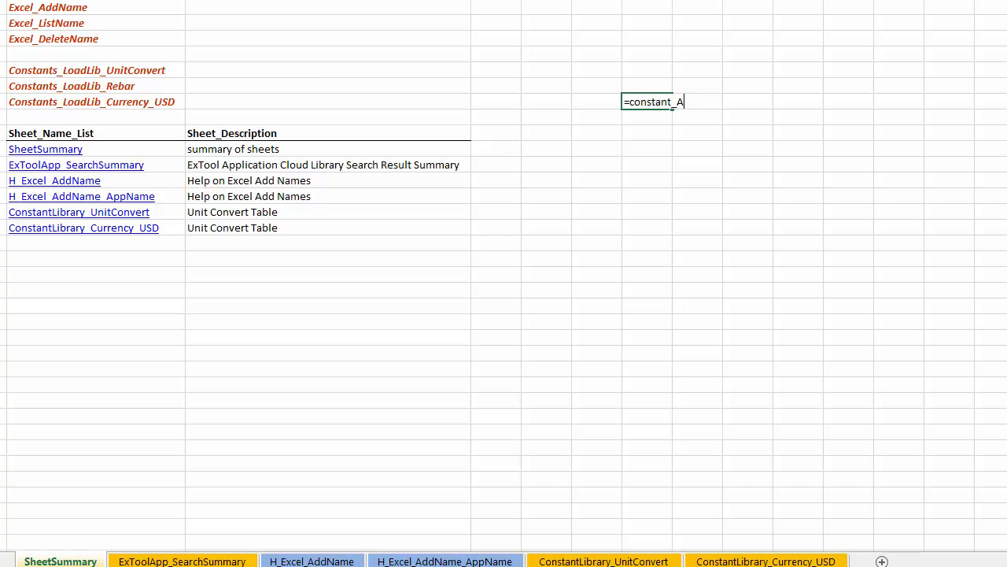
key(Return)
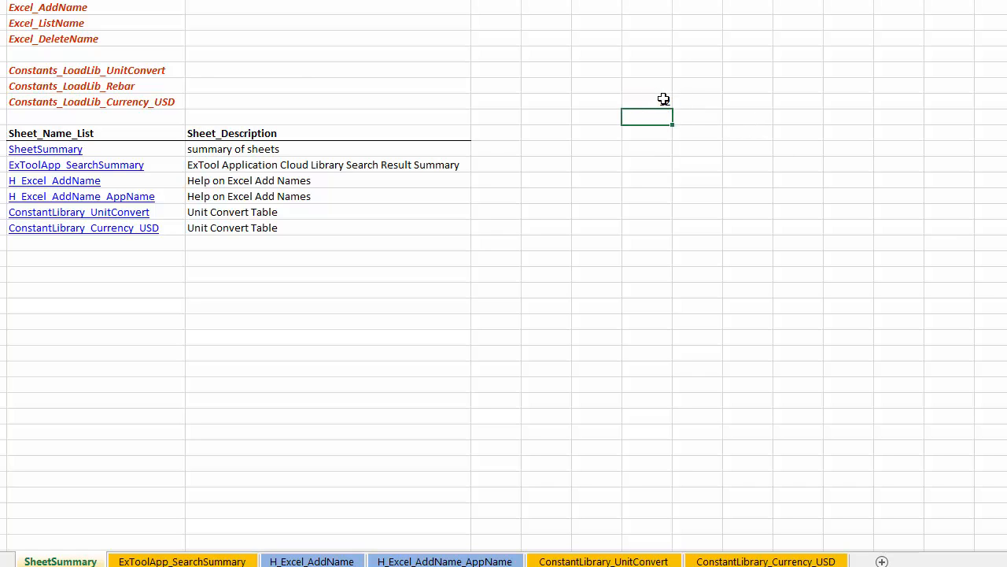
Delete the defined name constant_A and clear the cell containing the formula that uses it
click(661, 101)
key(ctrl+F3)
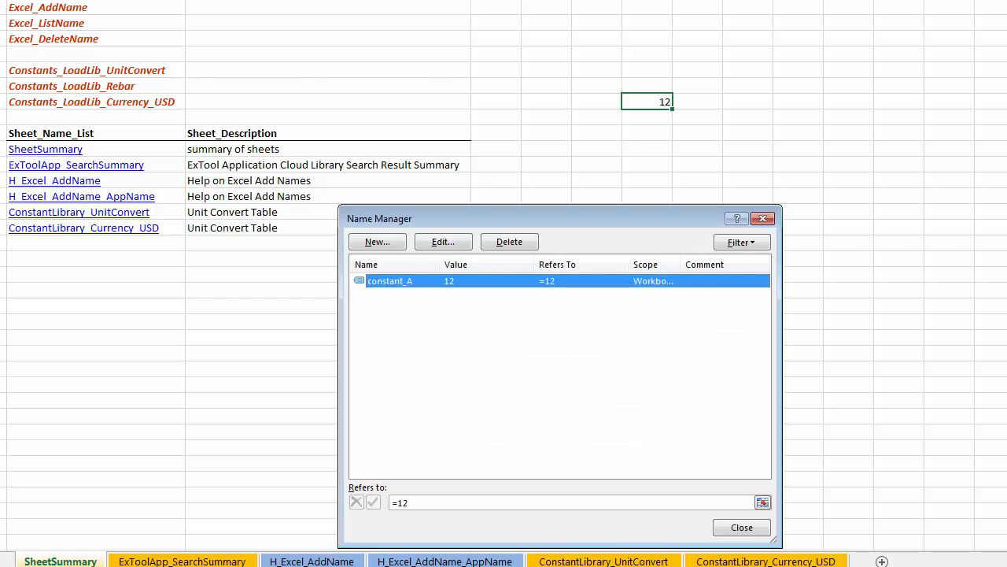
click(509, 241)
click(665, 279)
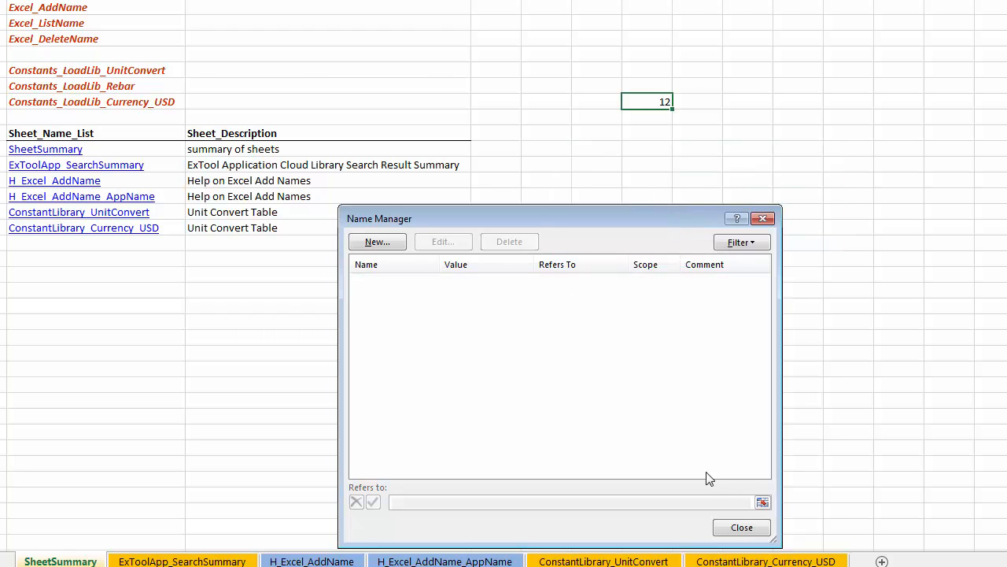
click(743, 527)
click(495, 274)
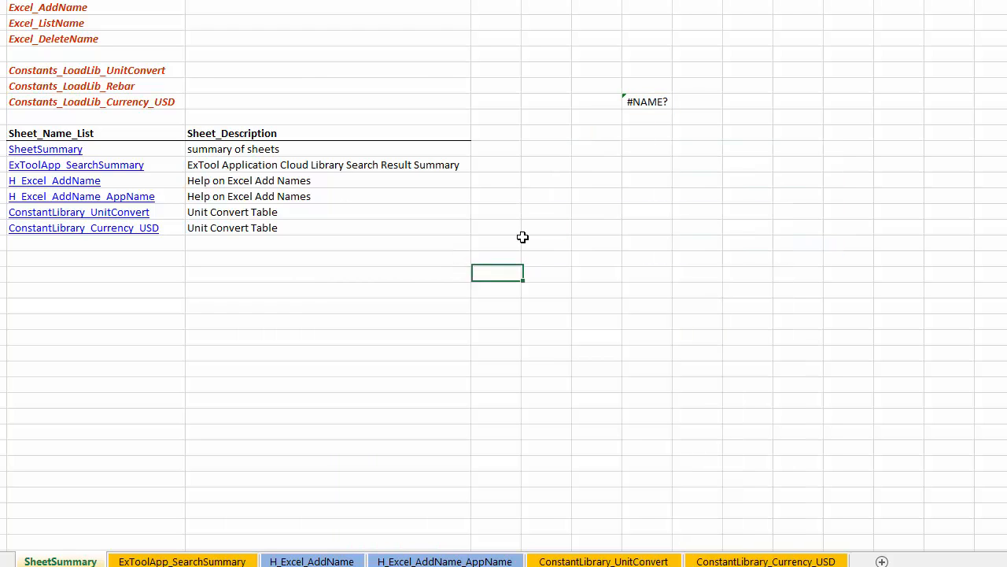
click(632, 104)
key(Delete)
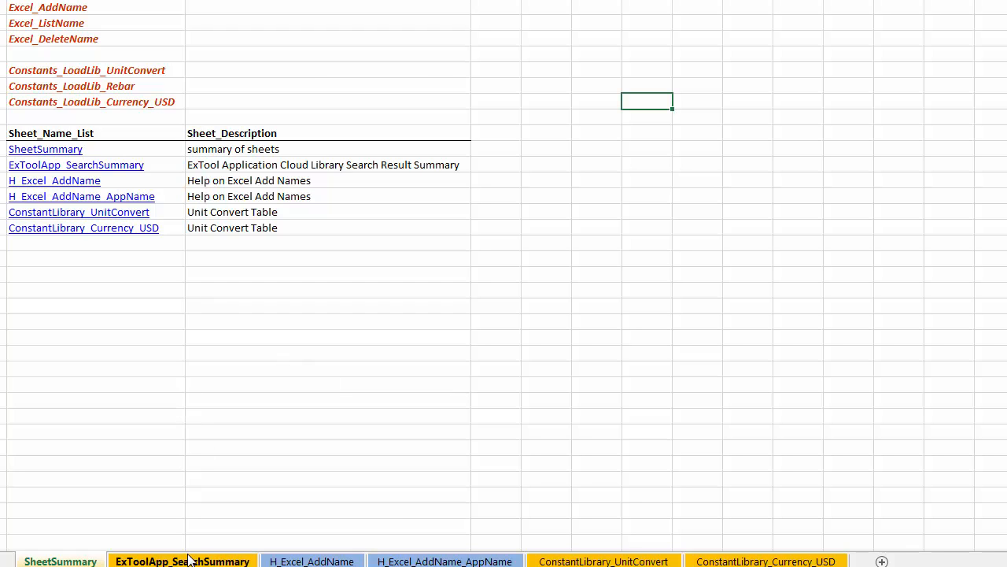
click(101, 7)
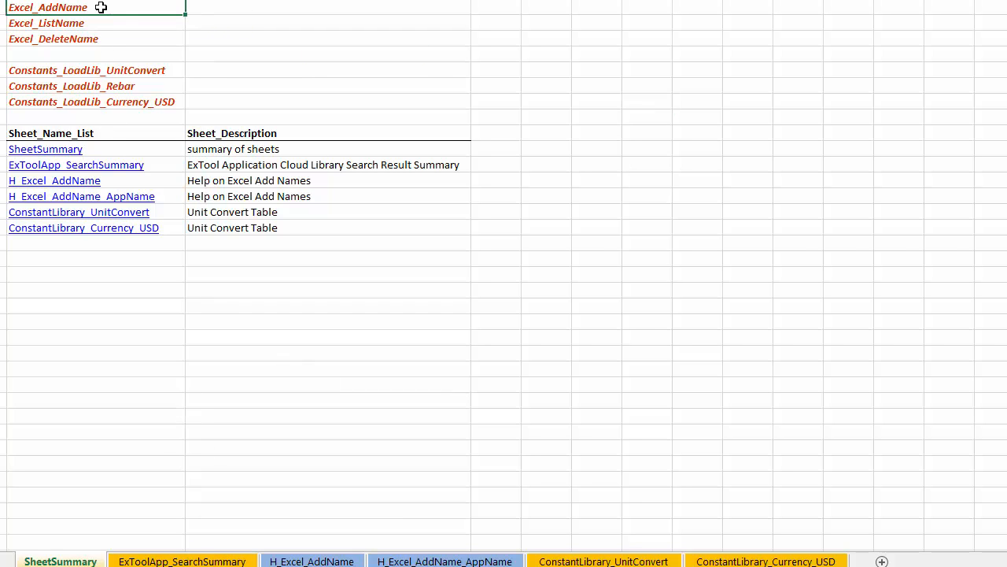
drag(101, 7, 99, 39)
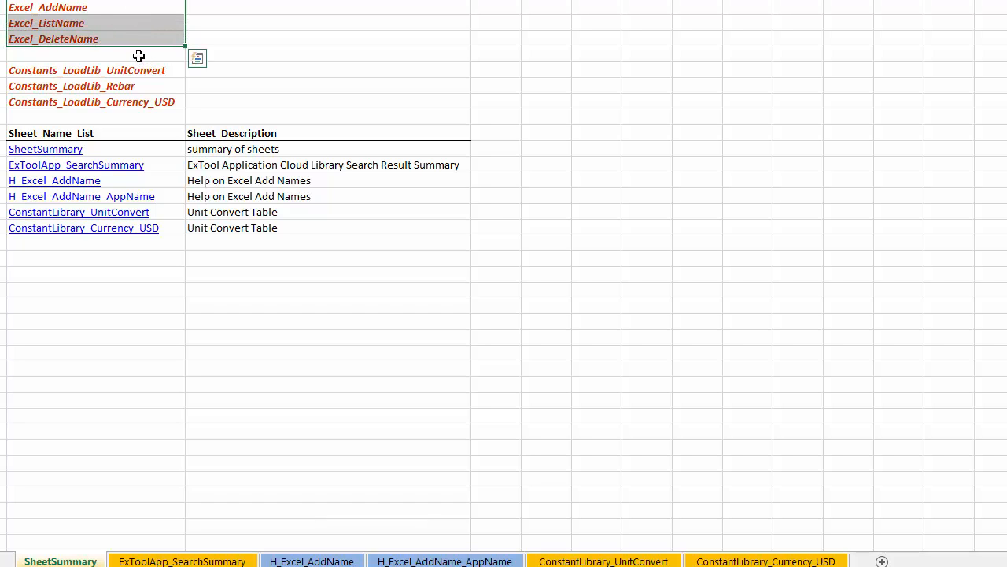
click(150, 369)
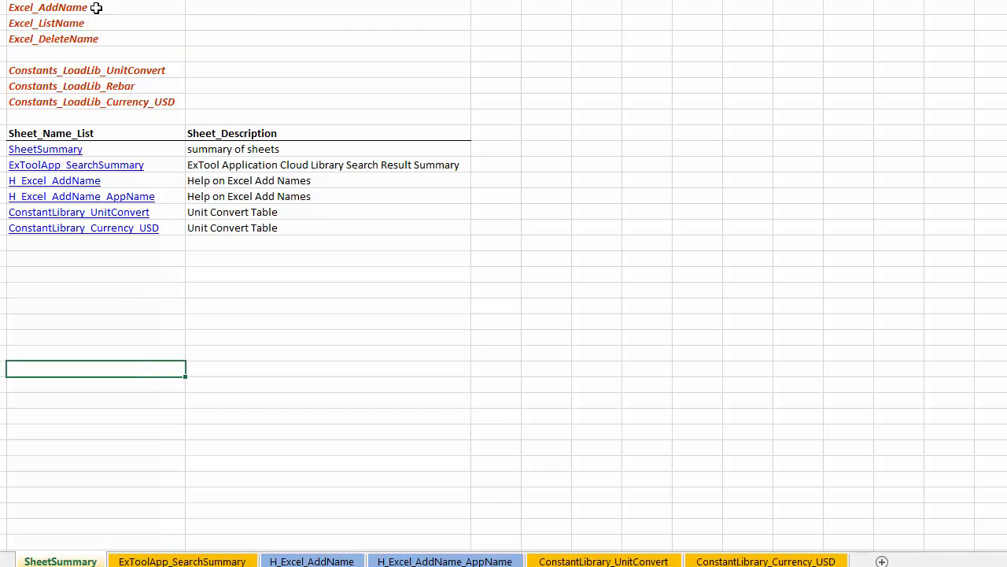
drag(97, 9, 97, 36)
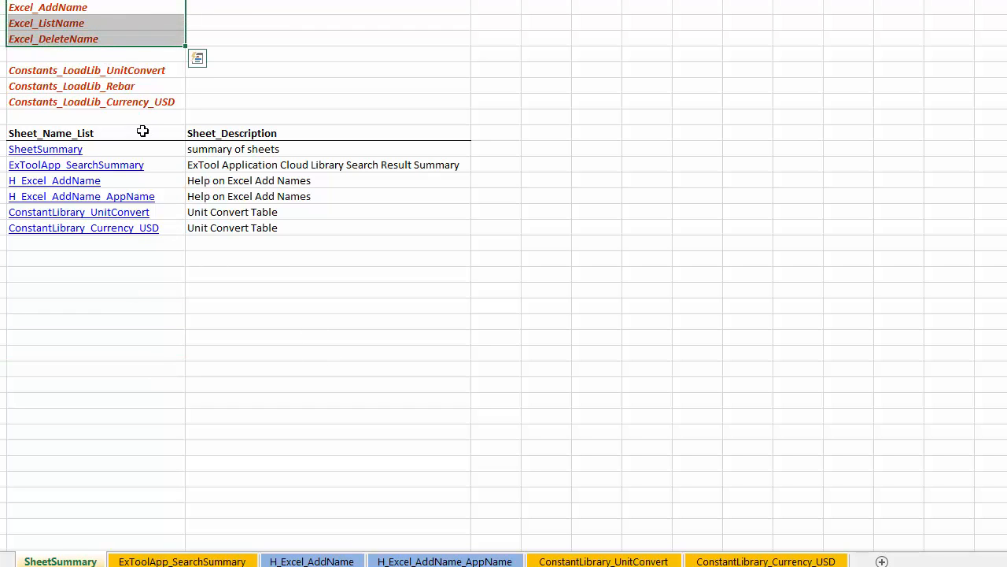
click(246, 290)
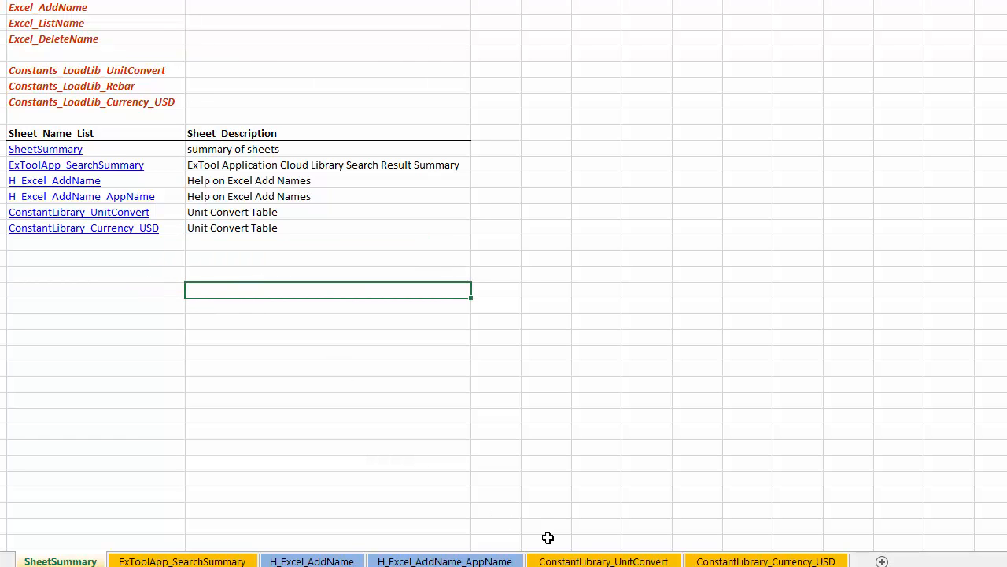
Open the ConstantLibrary_UnitConvert sheet and look through its Constant Registration and Constant Summary tables
click(603, 553)
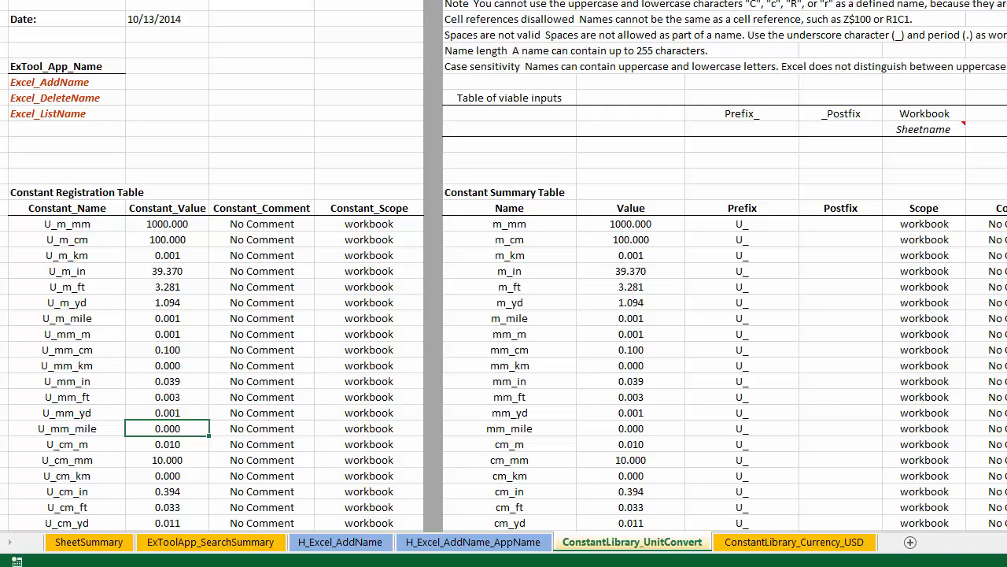
click(197, 102)
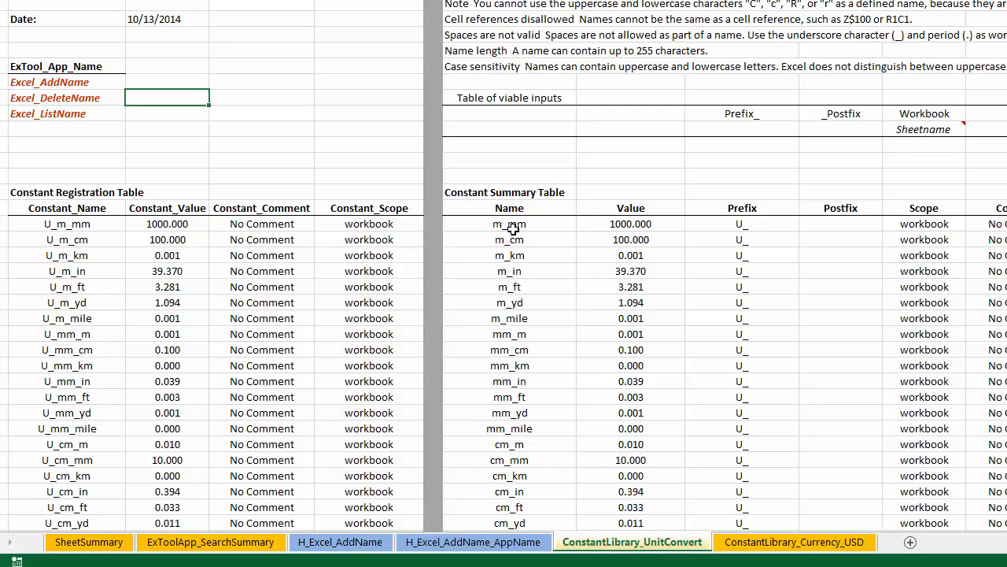
click(656, 224)
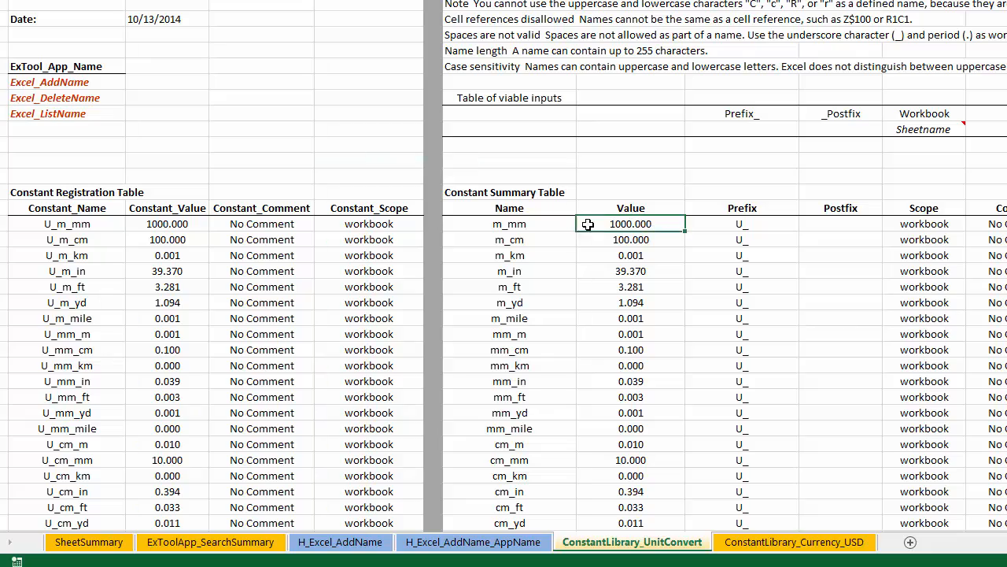
scroll(656, 223, down, 20)
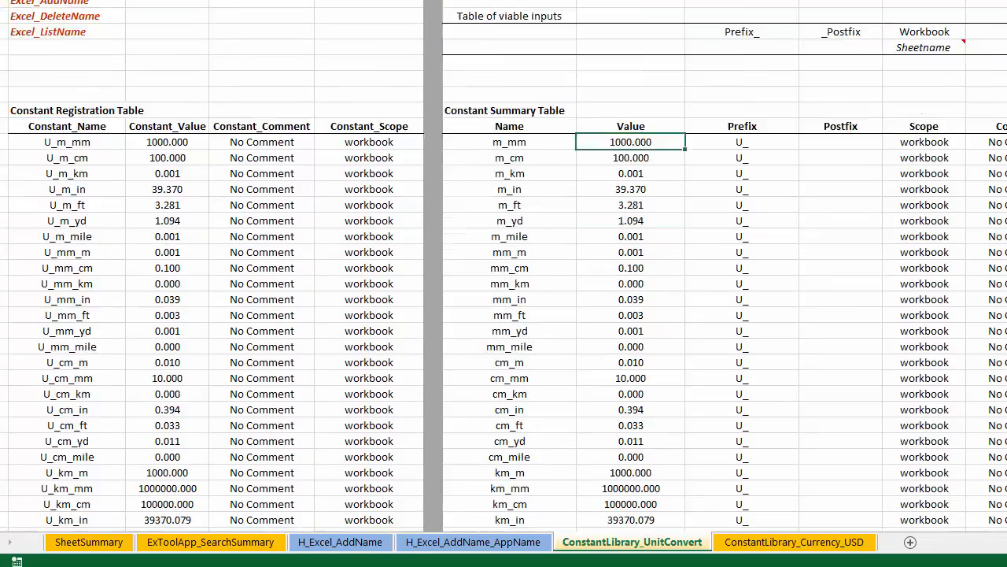
scroll(504, 266, down, 20)
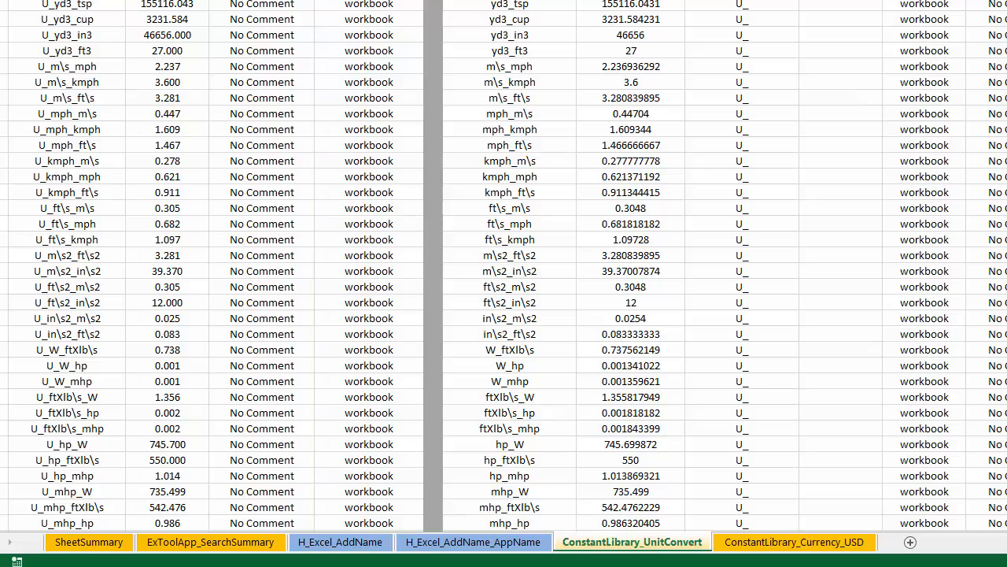
scroll(473, 297, up, 20)
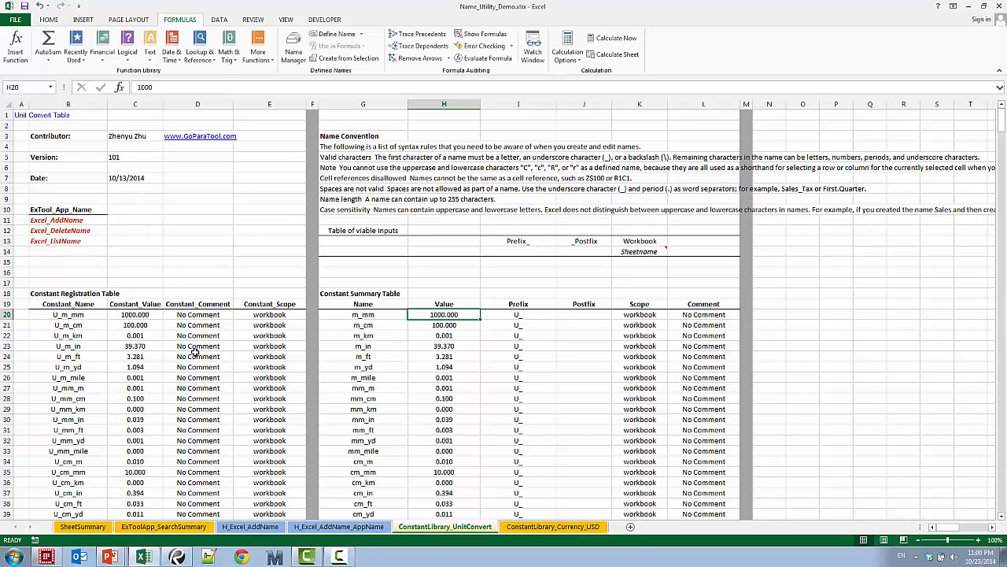
Run the Excel_AddName ExTool on the Constant Registration Table range B20:E667 with the formula override set to Convert to Values
right_click(72, 220)
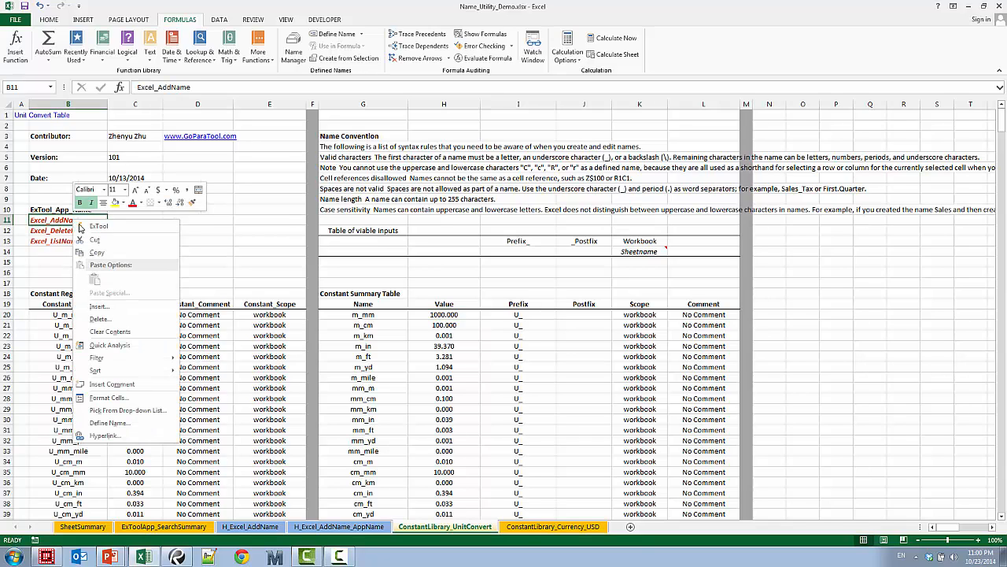
click(101, 227)
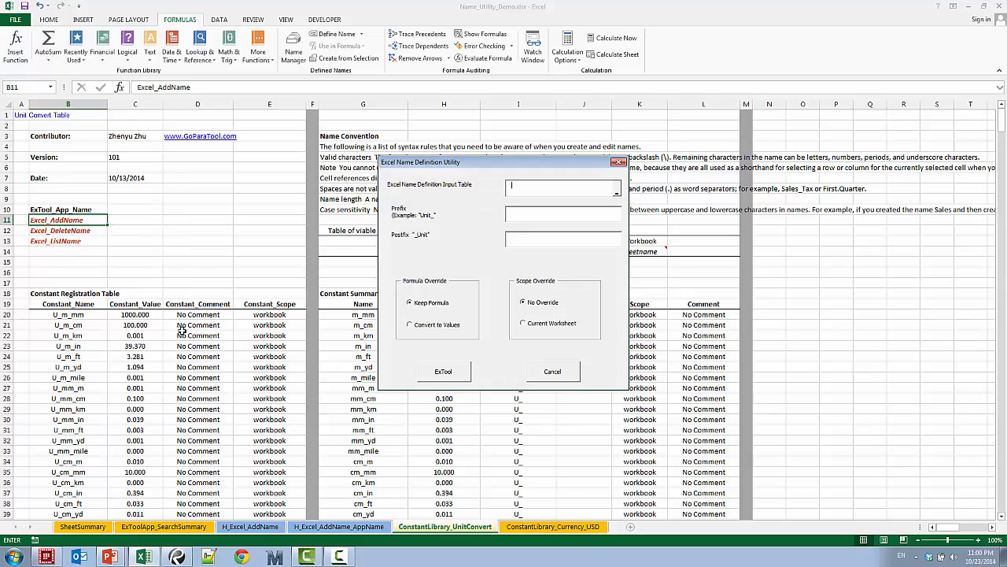
drag(74, 314, 250, 334)
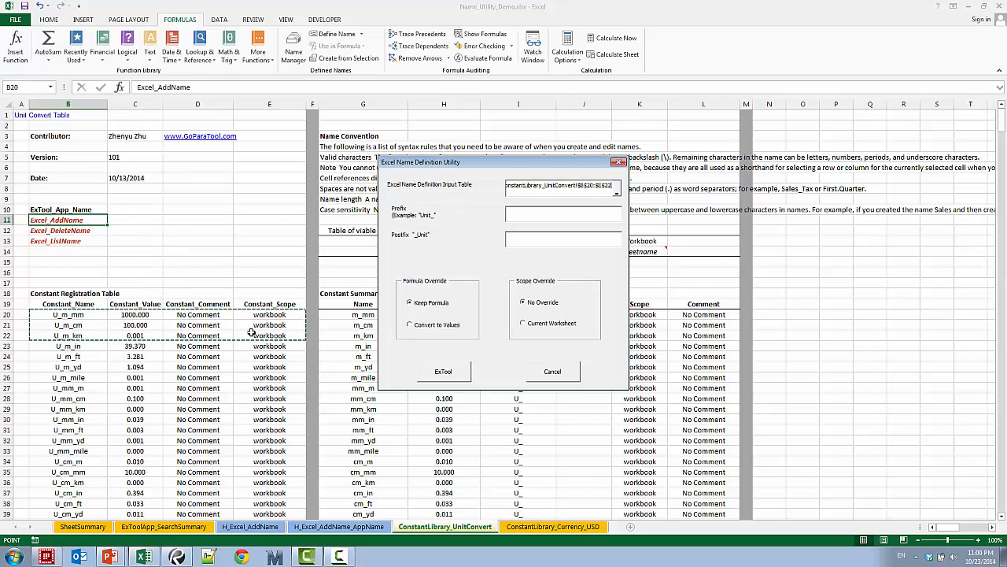
key(ctrl+shift+Down)
key(Tab)
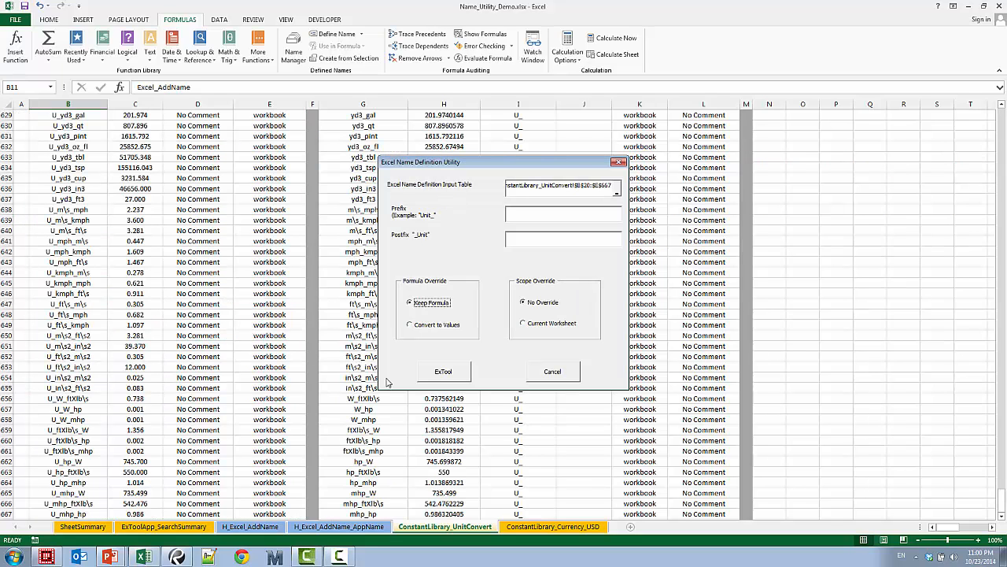
click(444, 324)
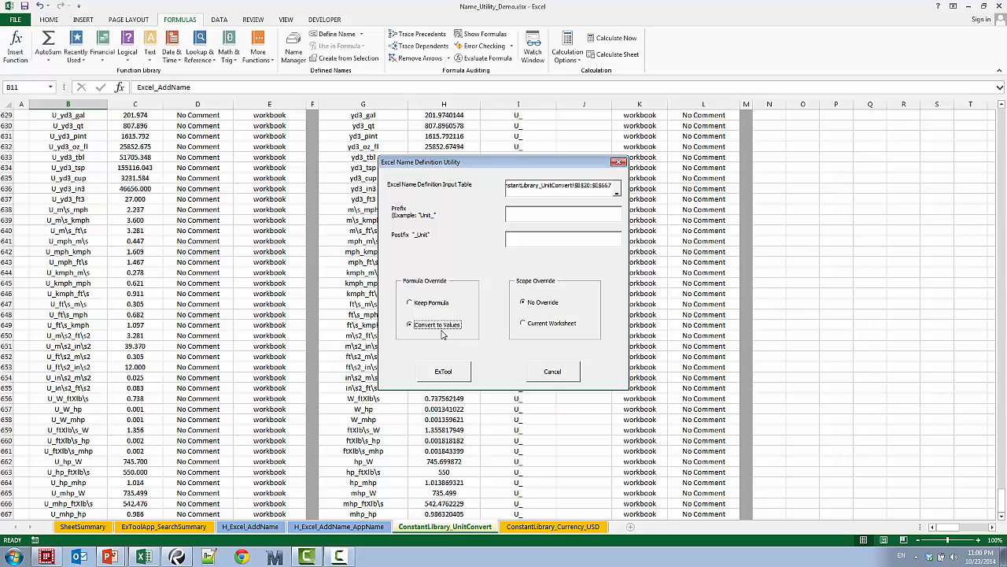
click(450, 372)
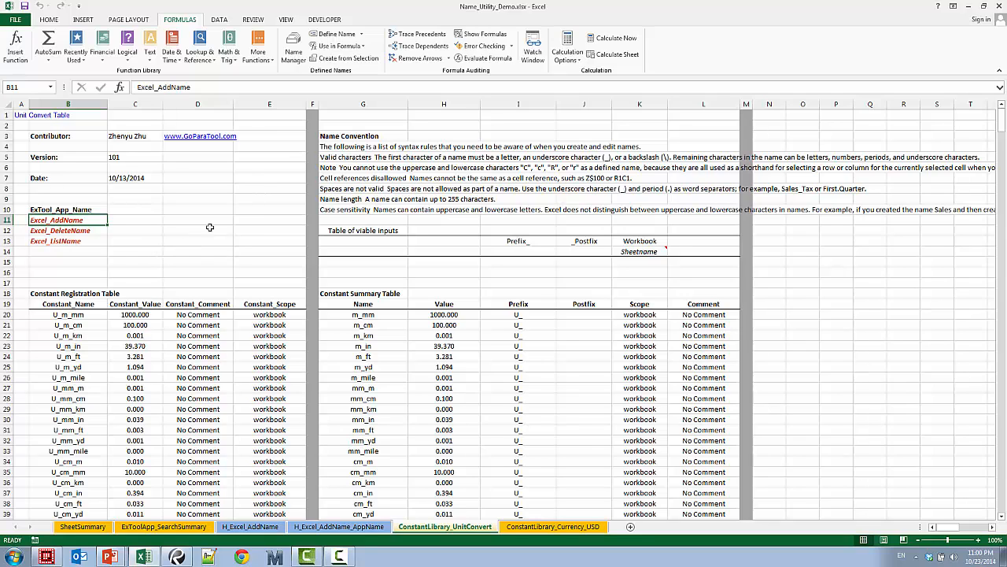
Review the workbook's defined names in the Name Manager and close it
click(293, 49)
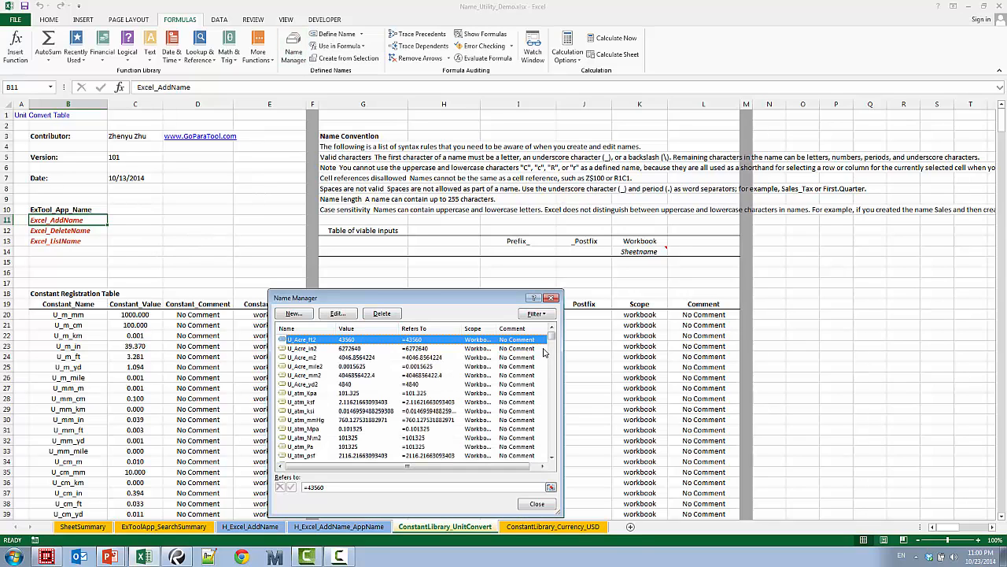
scroll(551, 347, down, 5)
click(544, 505)
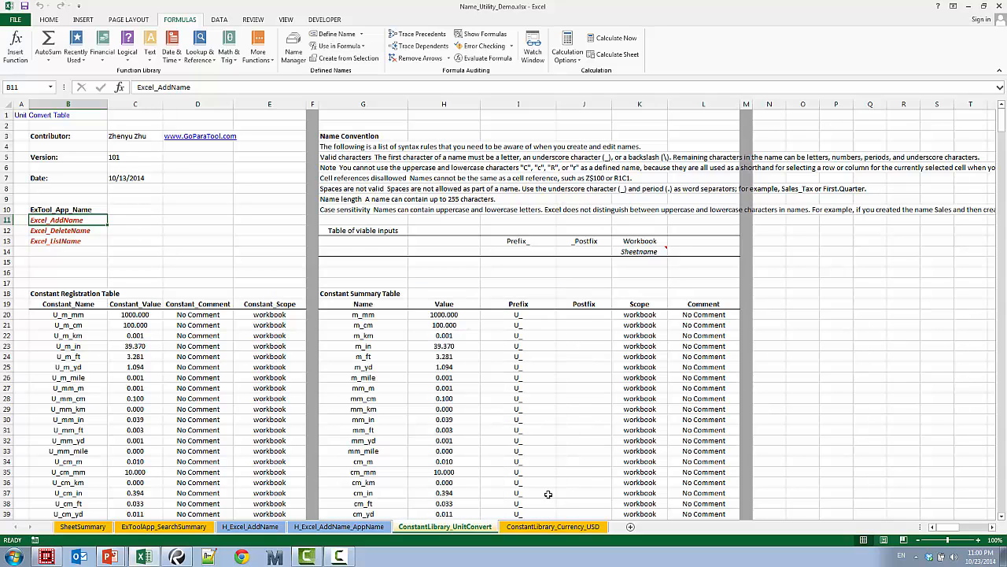
Enter the formula =U_ft_in in cell P20 using the defined unit constant
click(827, 314)
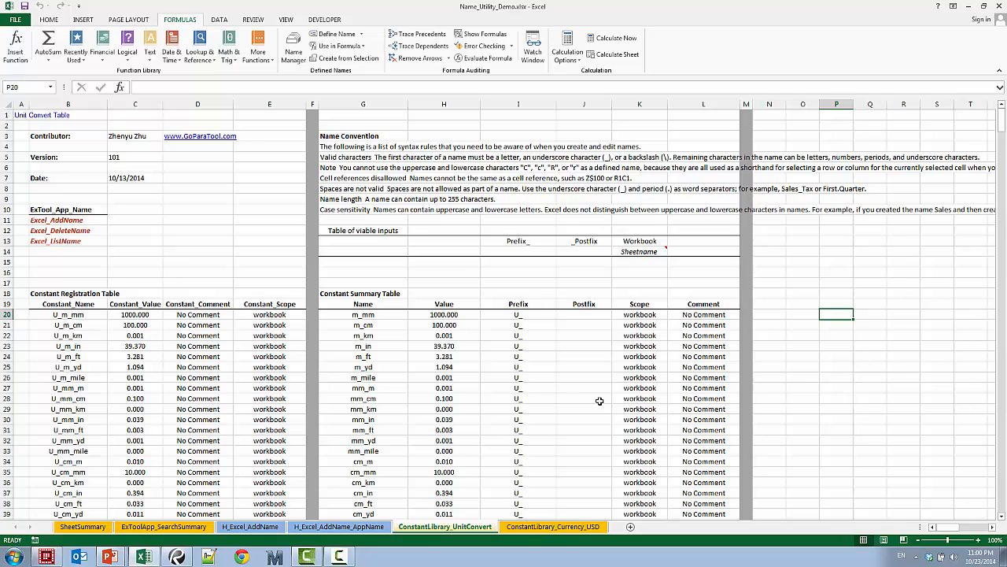
text(=)
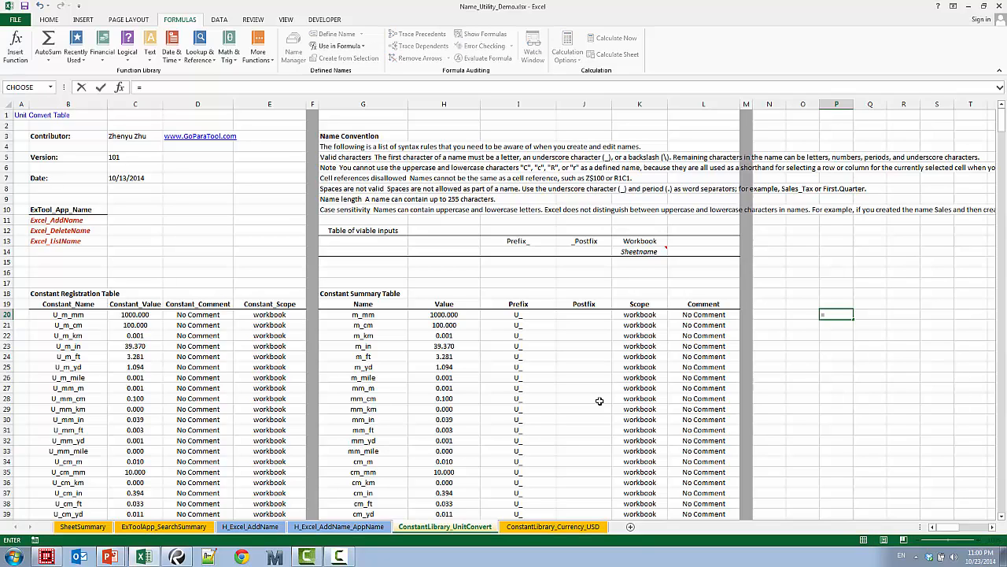
text(U_)
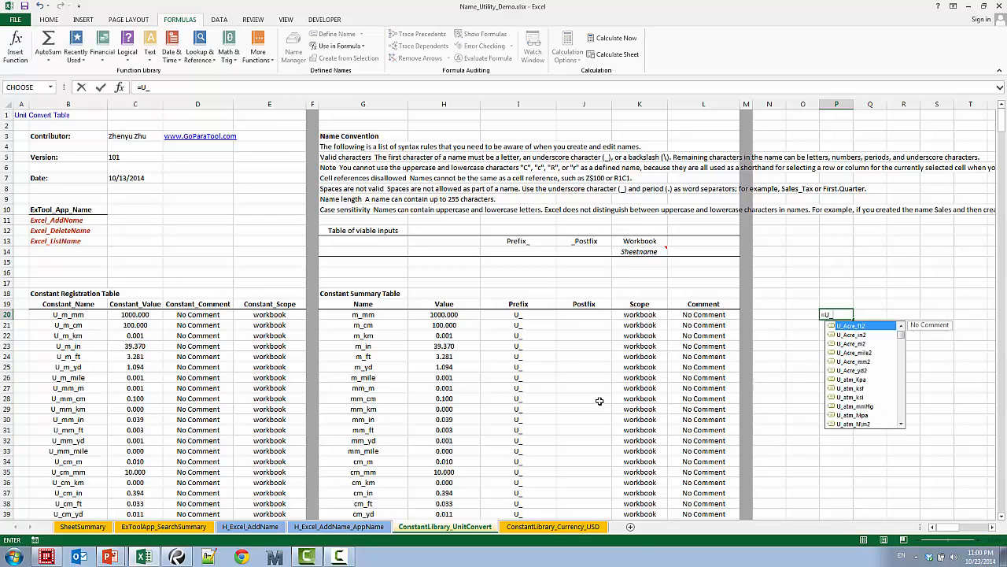
text(ft_)
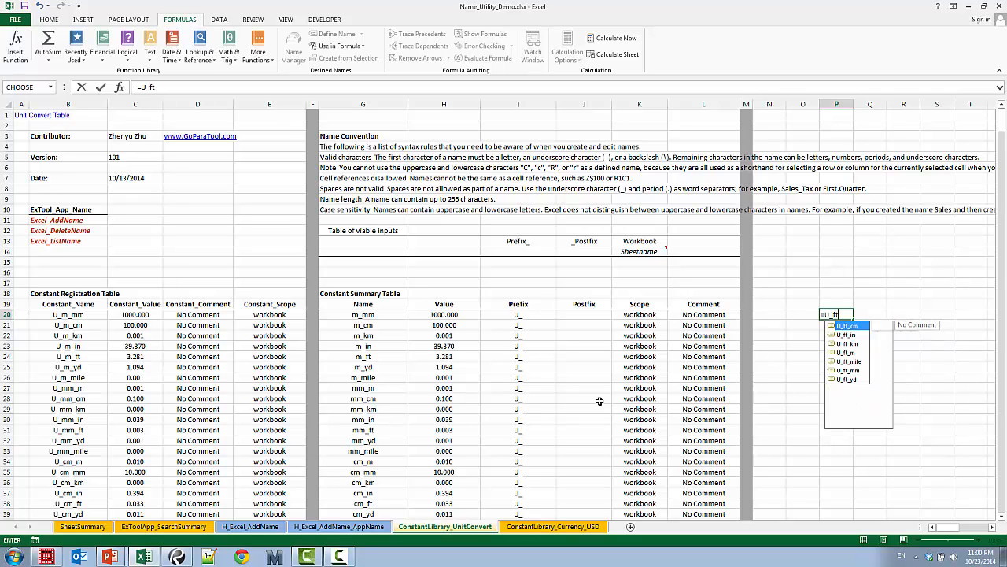
double_click(847, 336)
key(Return)
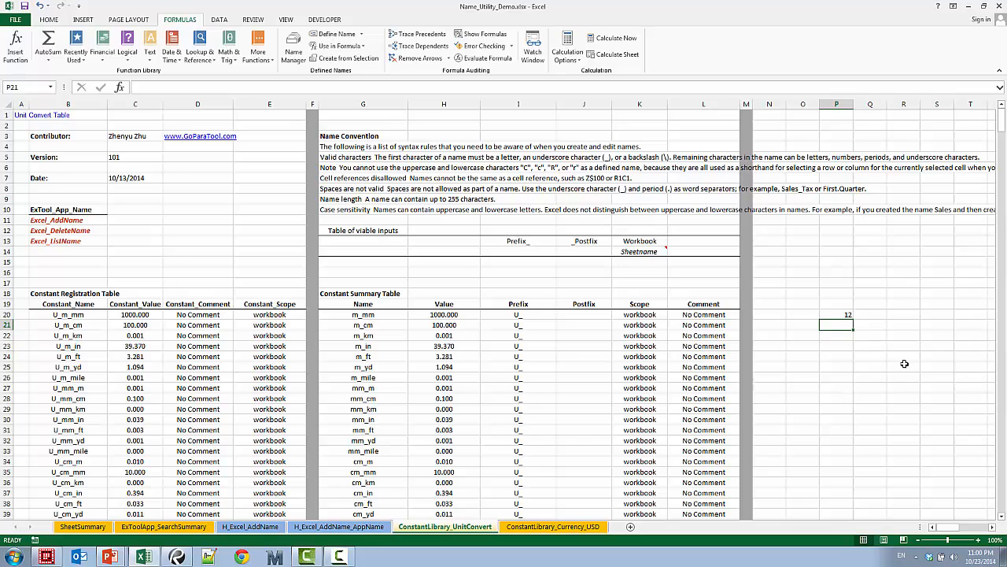
Enter the formula =U_day_s in cell P21 using the defined unit constant
text(=U)
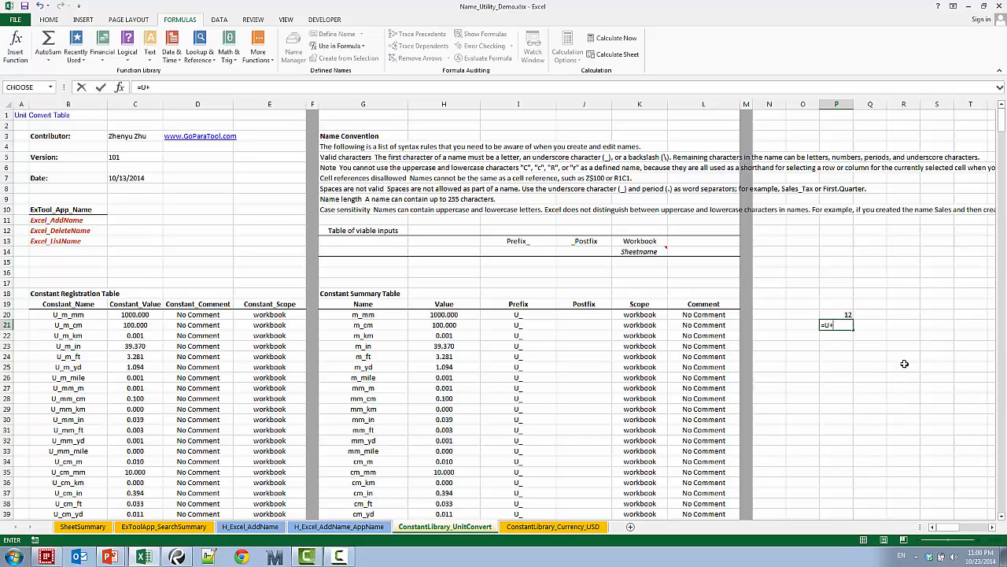
text(_da)
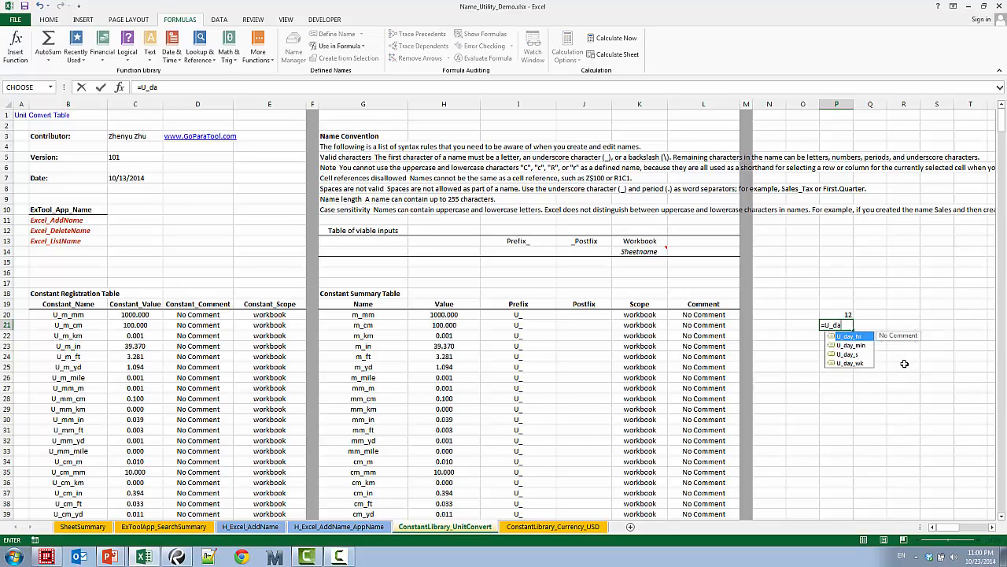
double_click(847, 354)
click(842, 364)
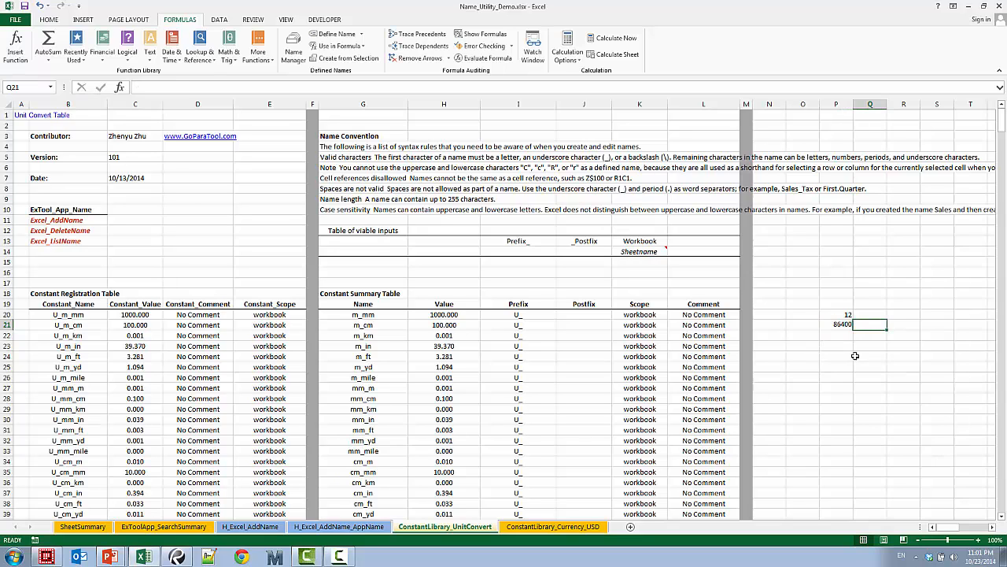
click(839, 337)
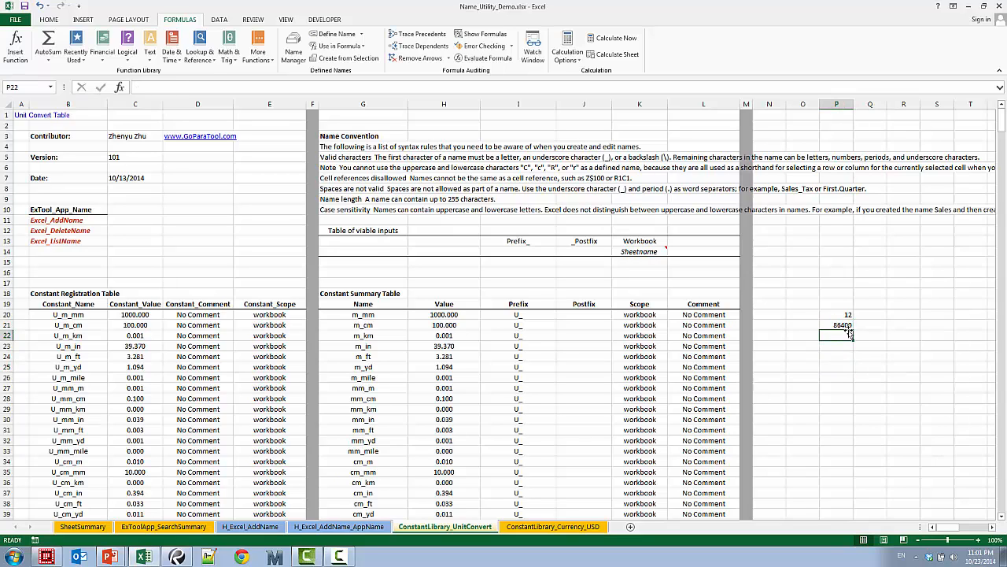
Review the full list of defined names in the Name Manager alongside the formulas in P20 and P21, and close the manager
click(845, 323)
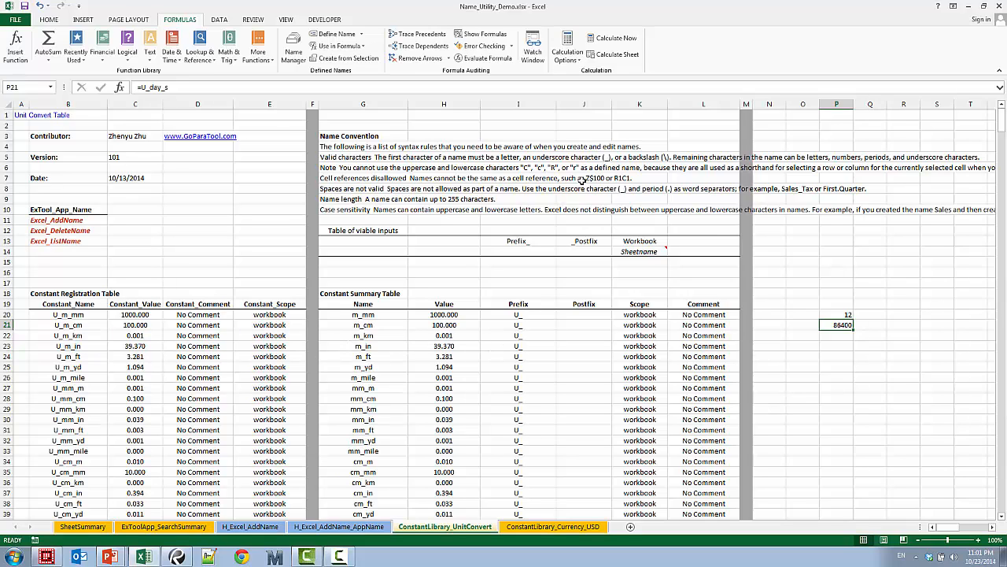
click(292, 54)
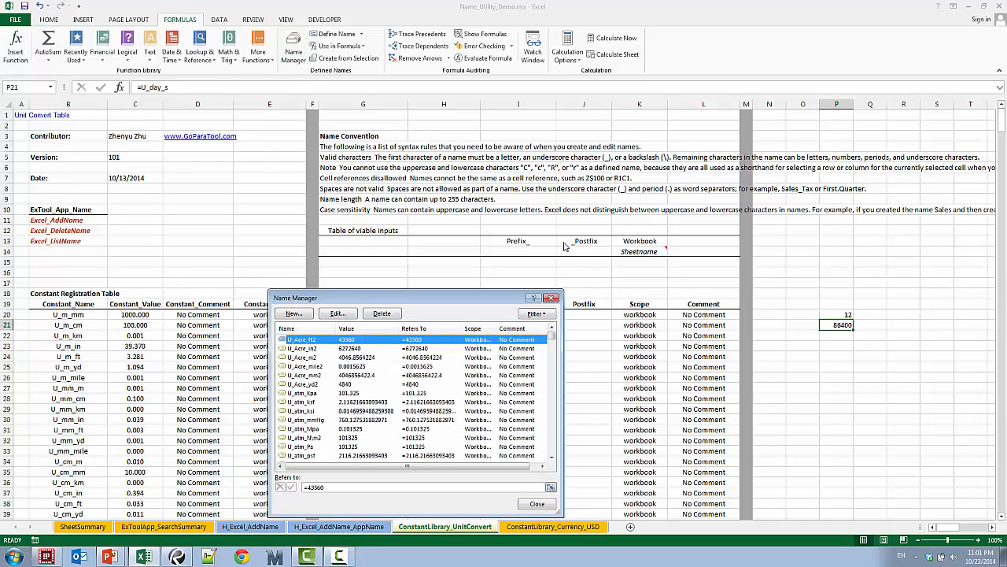
drag(552, 339, 570, 461)
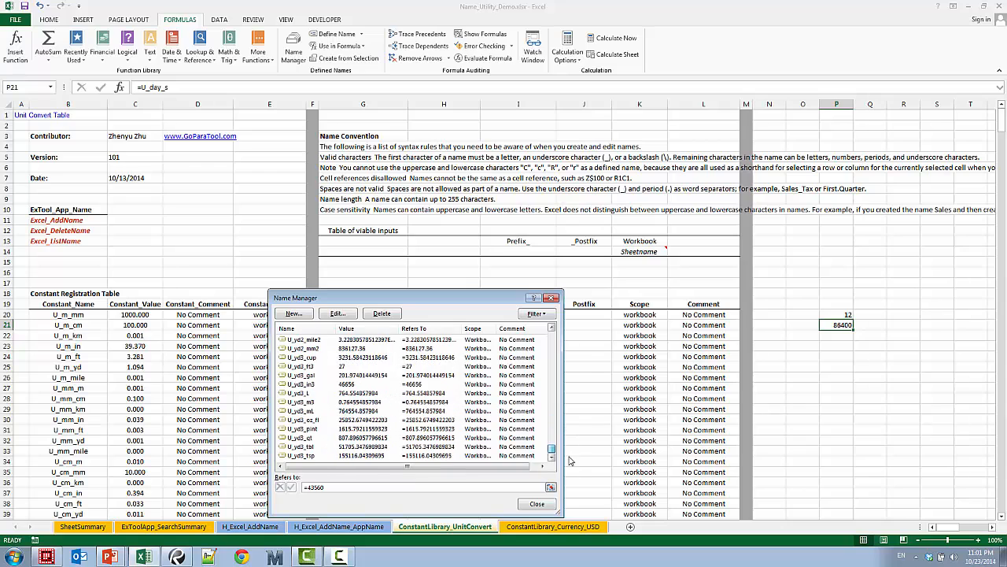
click(537, 504)
click(841, 356)
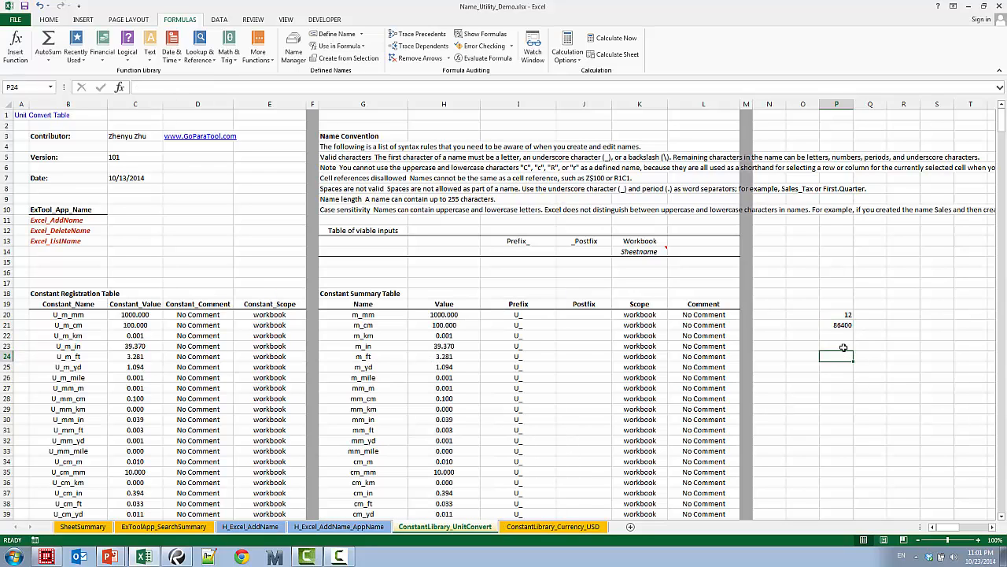
click(838, 335)
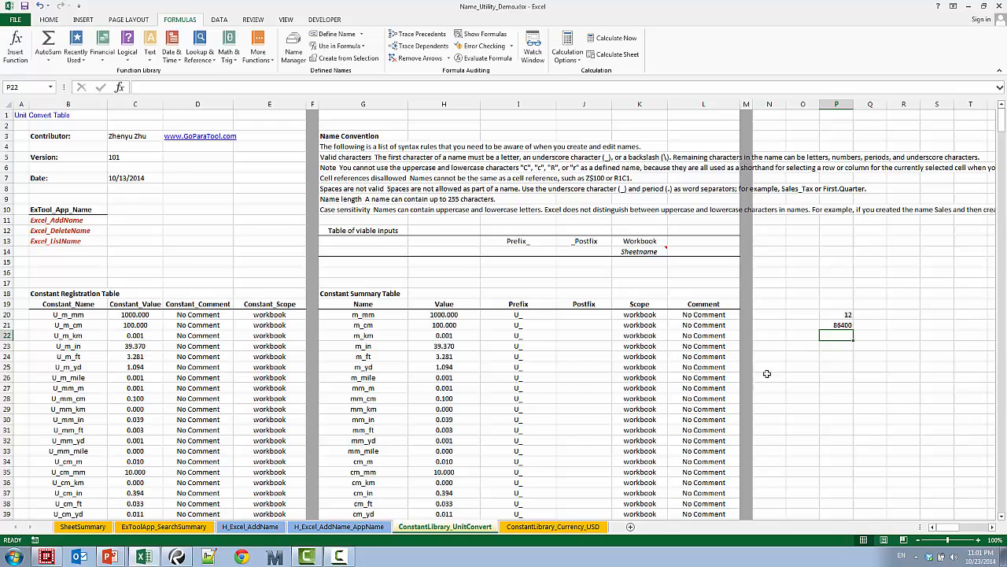
click(836, 314)
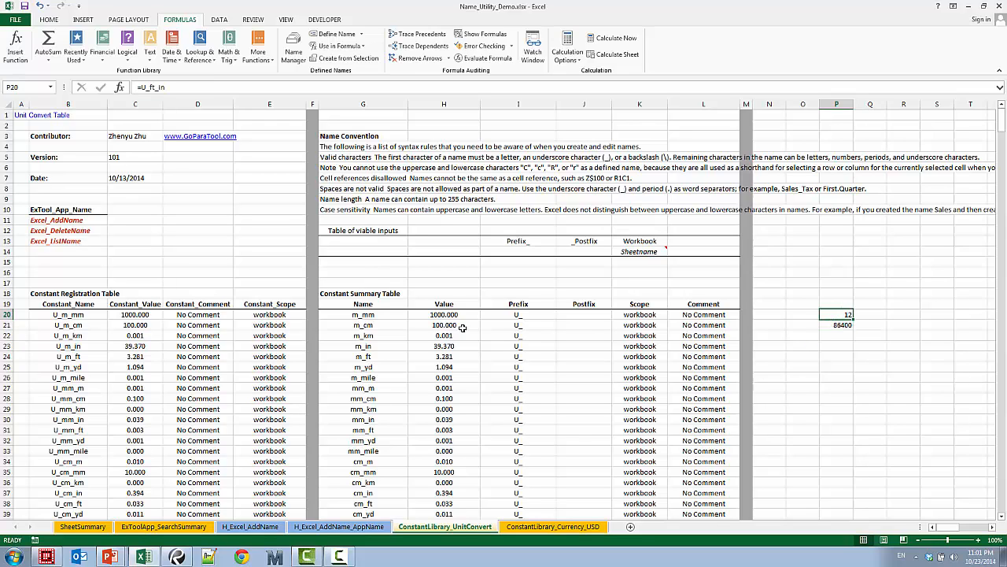
Copy the constant names U_m_km, U_mm_in, U_cm_mm and U_cm_in from the Constant Registration Table and paste them as values into P25:P28
drag(76, 315, 76, 398)
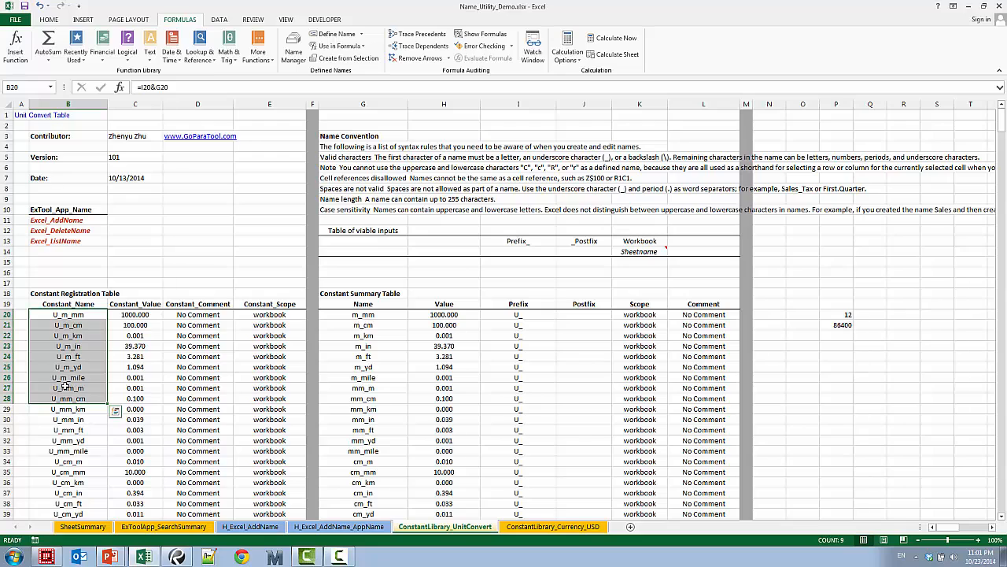
click(90, 338)
ctrl+click(89, 419)
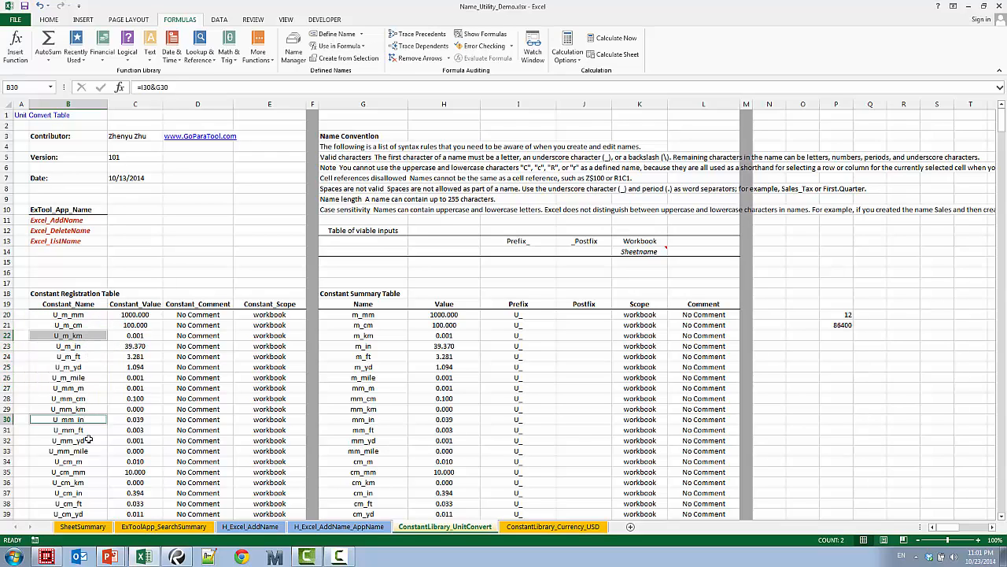
ctrl+click(83, 471)
ctrl+click(91, 492)
key(ctrl+c)
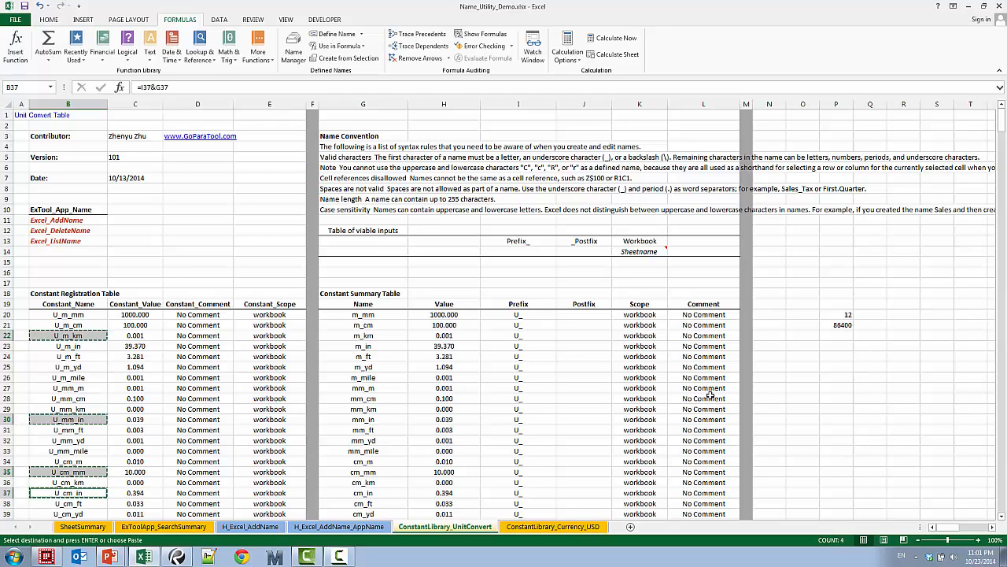
right_click(844, 366)
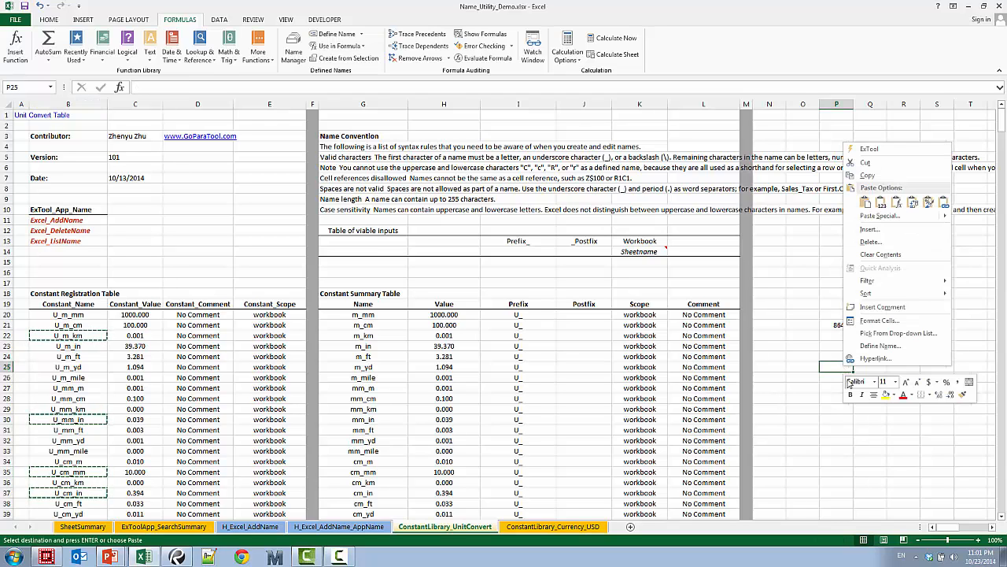
click(881, 202)
click(839, 450)
drag(841, 367, 838, 398)
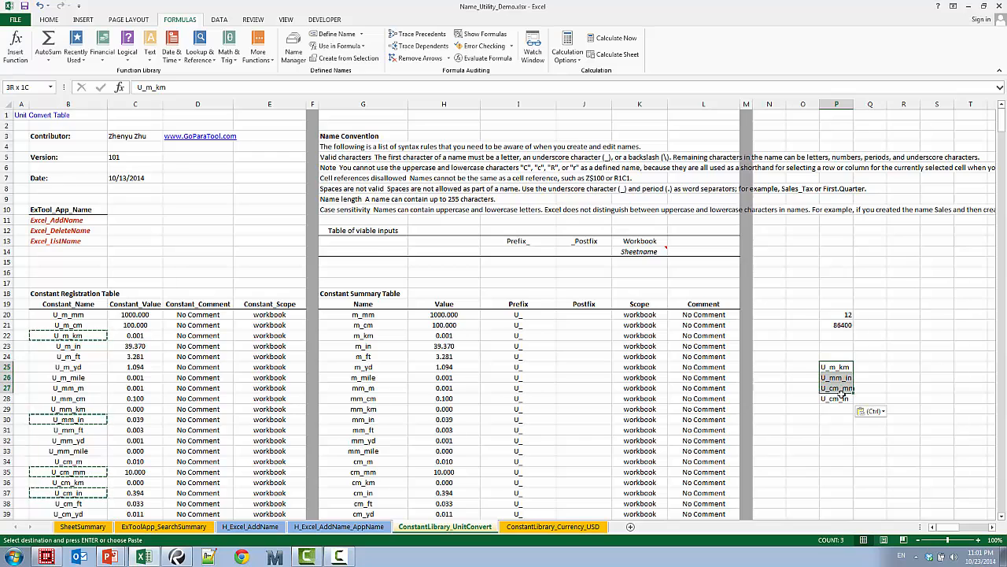
click(138, 249)
key(Escape)
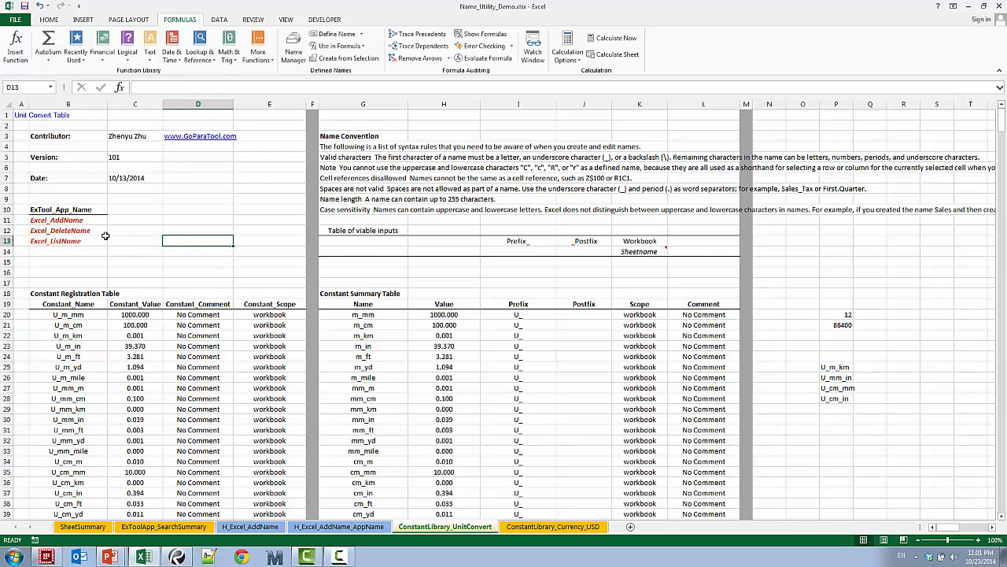
Run the Excel_DeleteName ExTool on the names list P25:P28 with the override set to Keep Selected Names and Delete Others
right_click(84, 230)
click(108, 239)
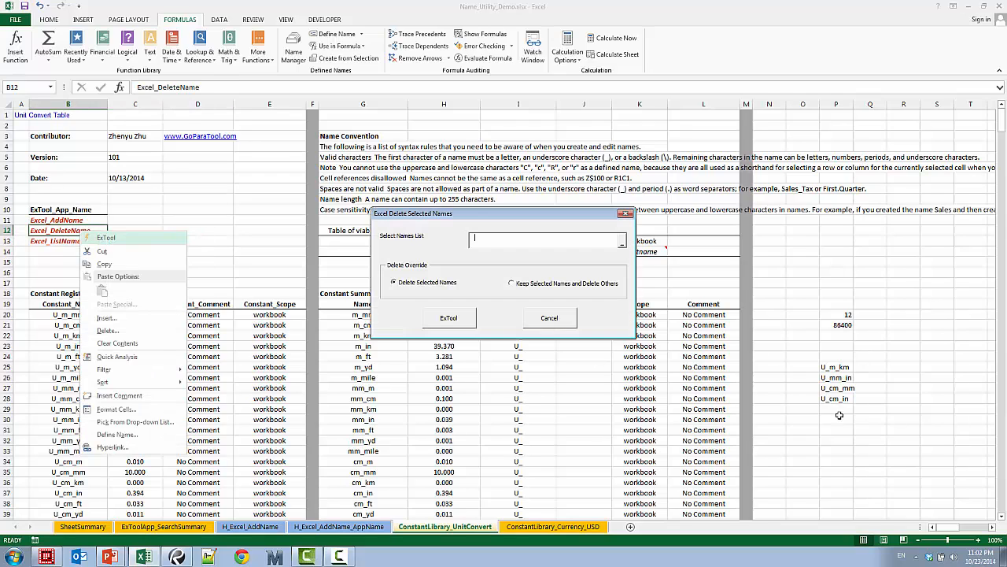
drag(838, 367, 841, 396)
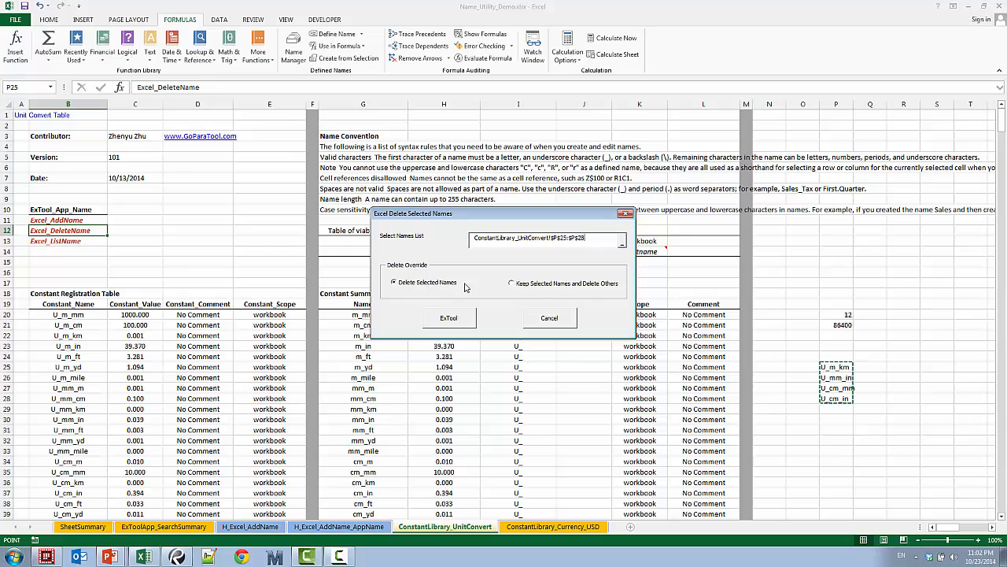
click(536, 285)
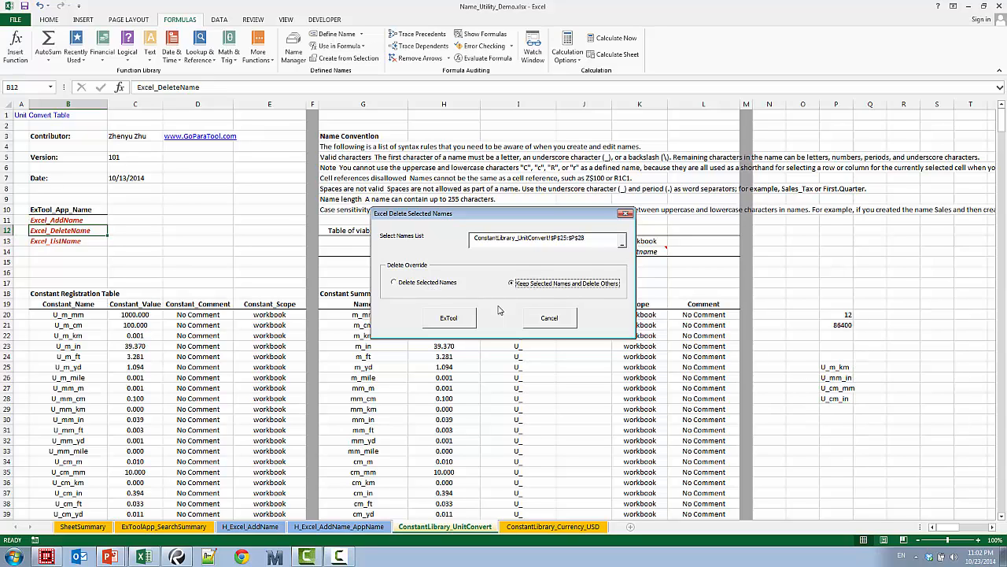
click(465, 318)
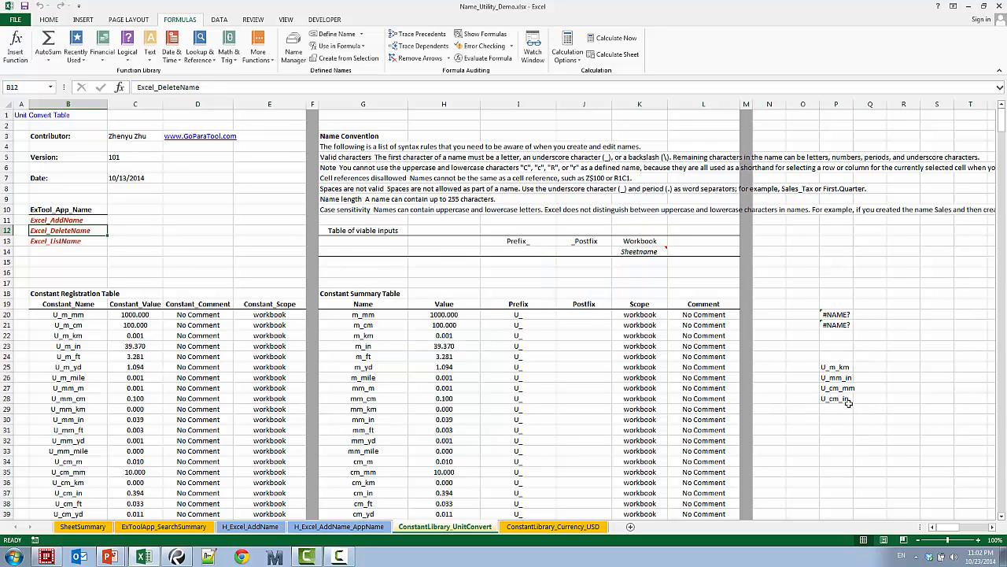
Check the formulas in P20:P21 and the names list in P25:P28 against the remaining names in the Name Manager, and close it
drag(839, 323, 836, 312)
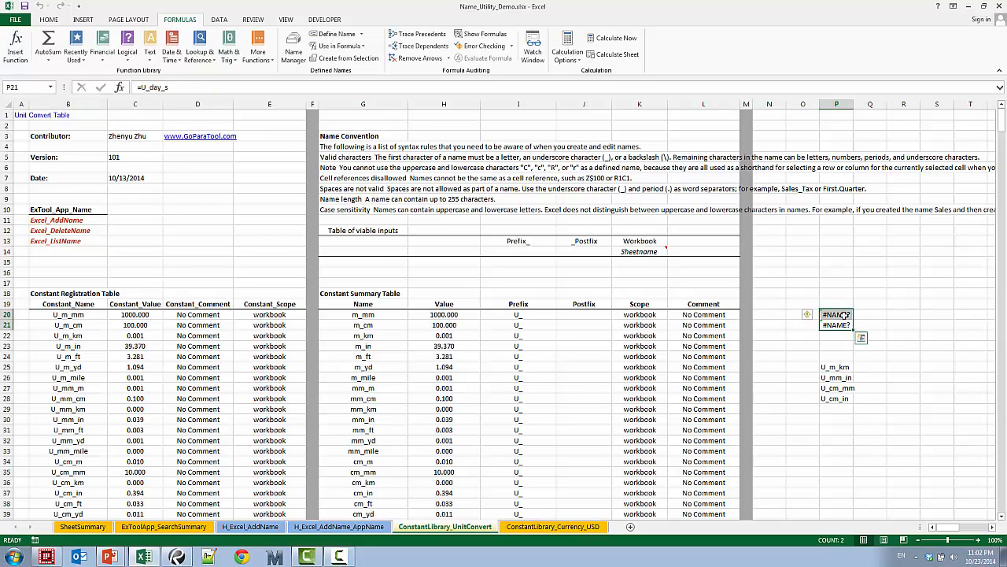
click(836, 368)
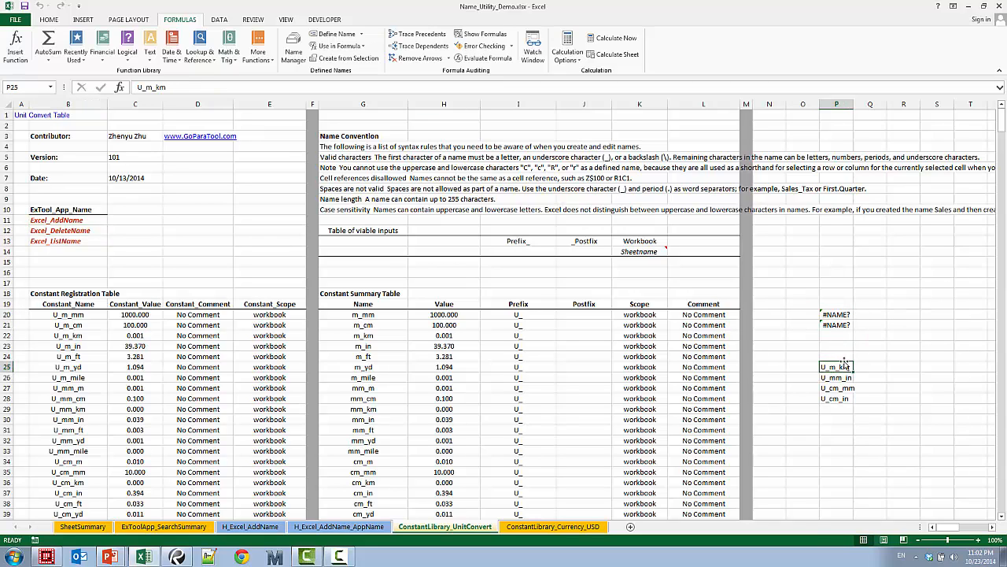
drag(843, 314, 841, 326)
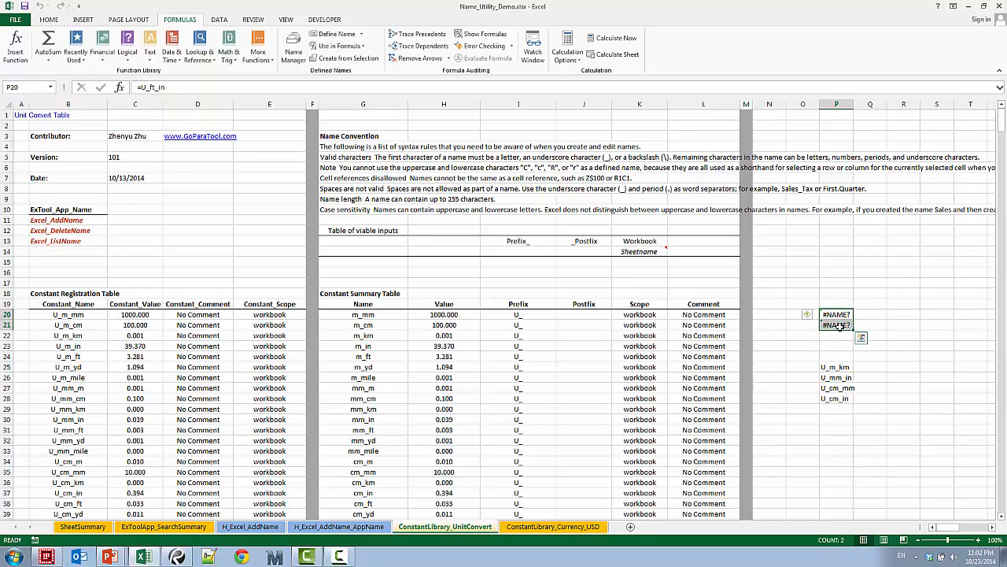
double_click(838, 315)
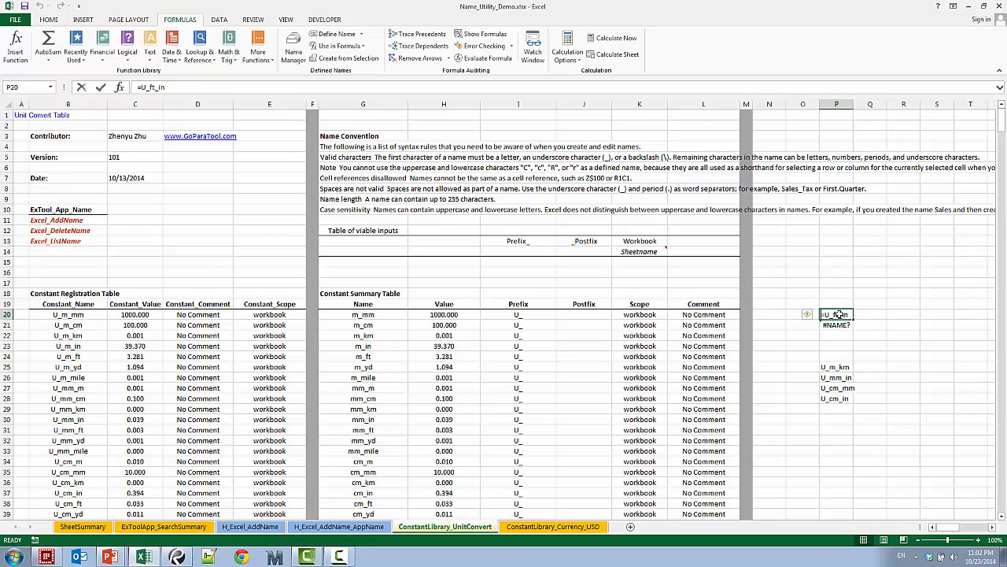
key(Escape)
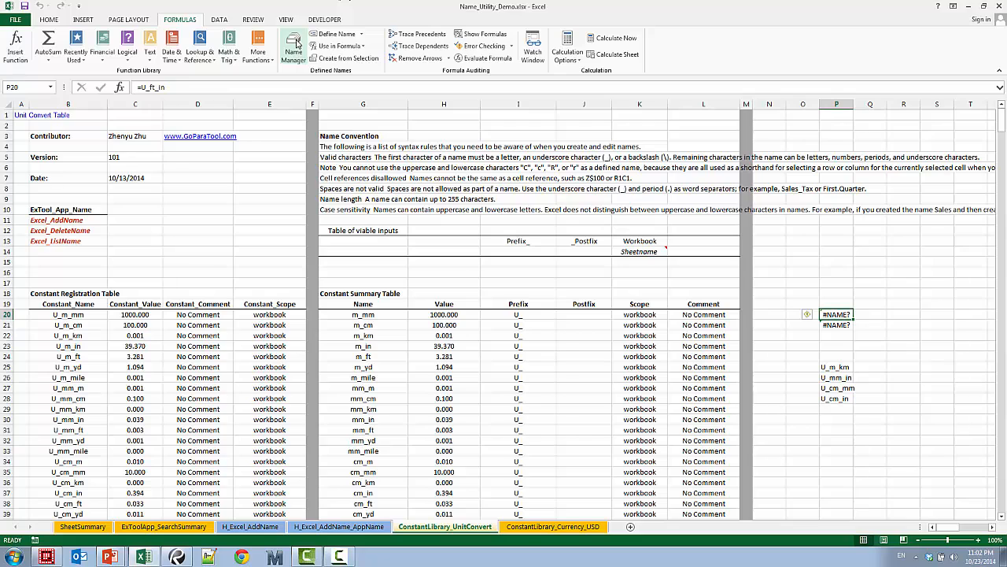
click(294, 48)
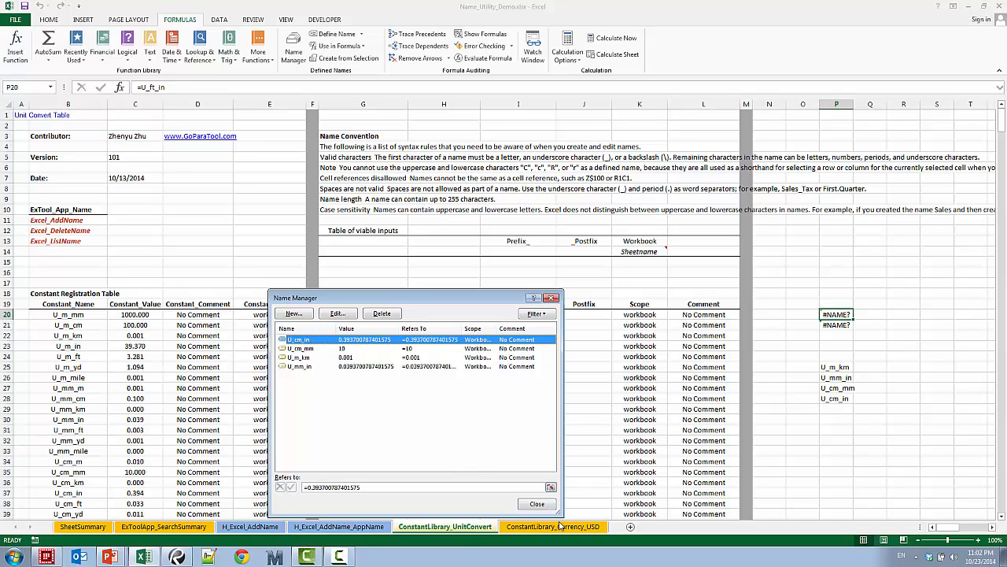
click(539, 505)
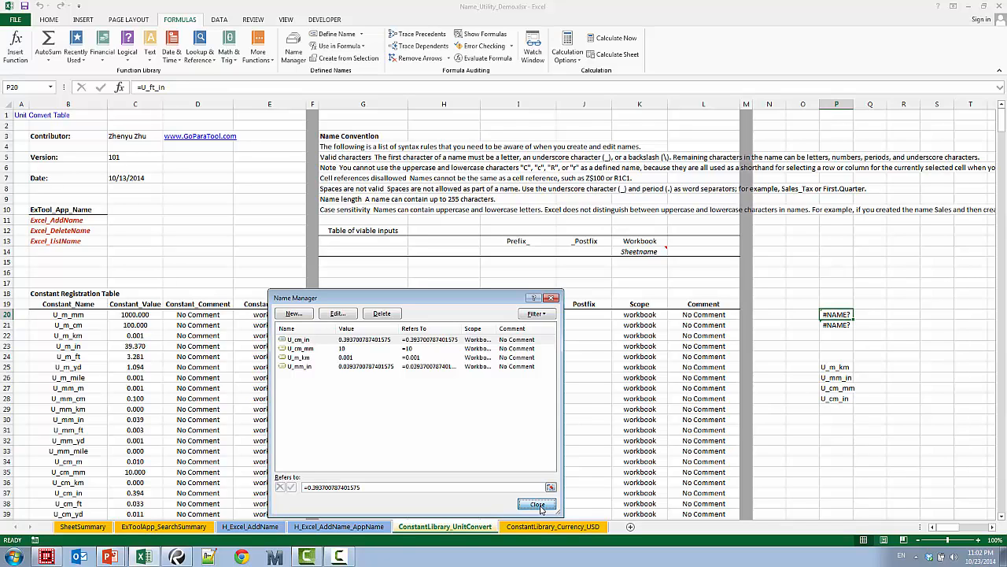
click(538, 506)
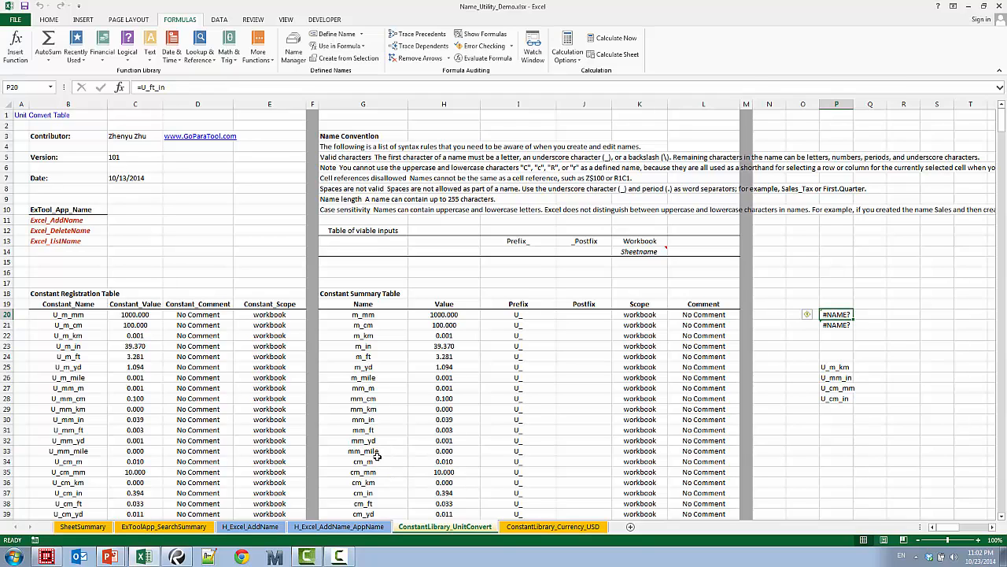
Switch to the SheetSummary sheet
click(95, 532)
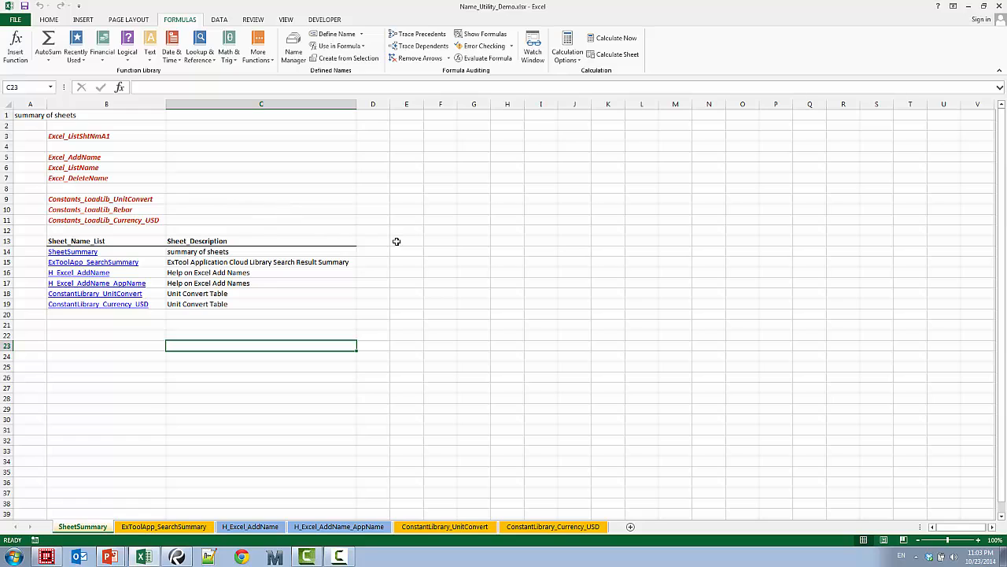
right_click(396, 208)
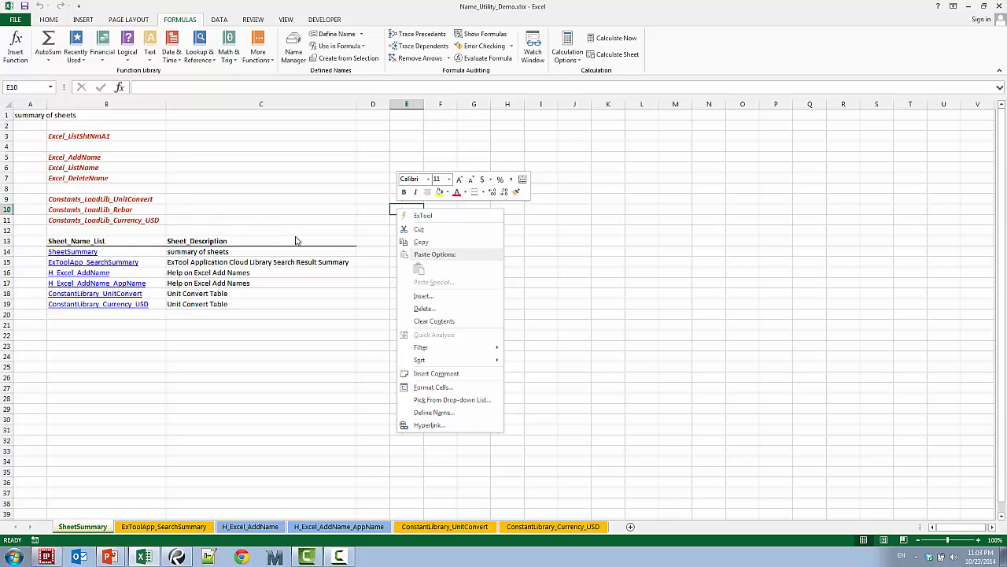
click(445, 218)
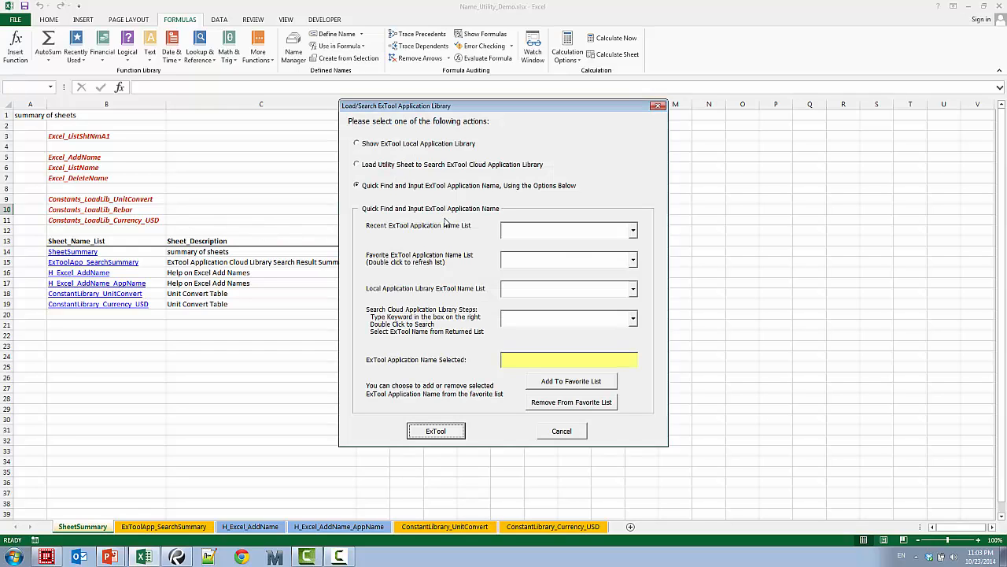
click(559, 434)
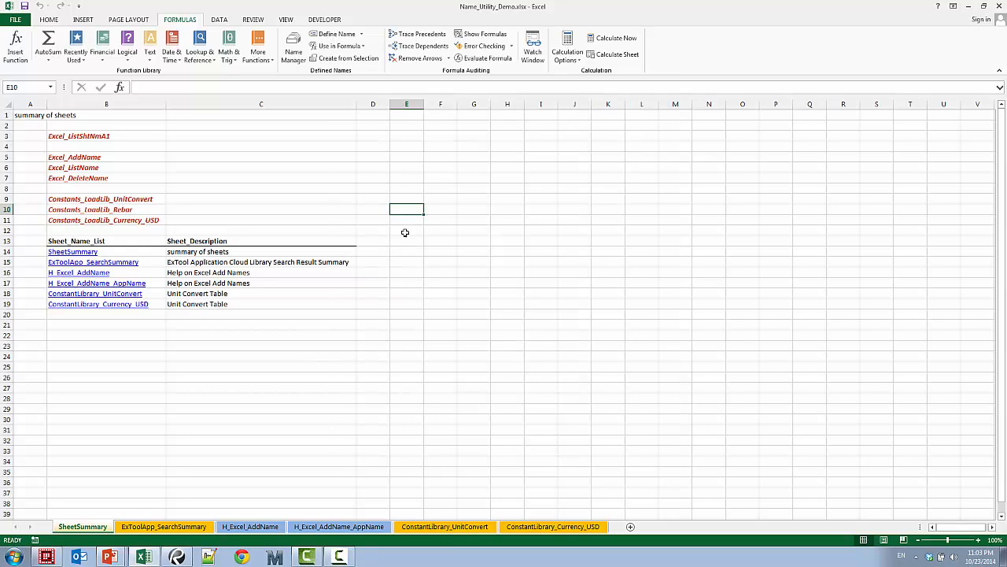
From cell F7, search the ExTool cloud application library for "Con" and load Constants_LoadLib_Rebar
click(440, 174)
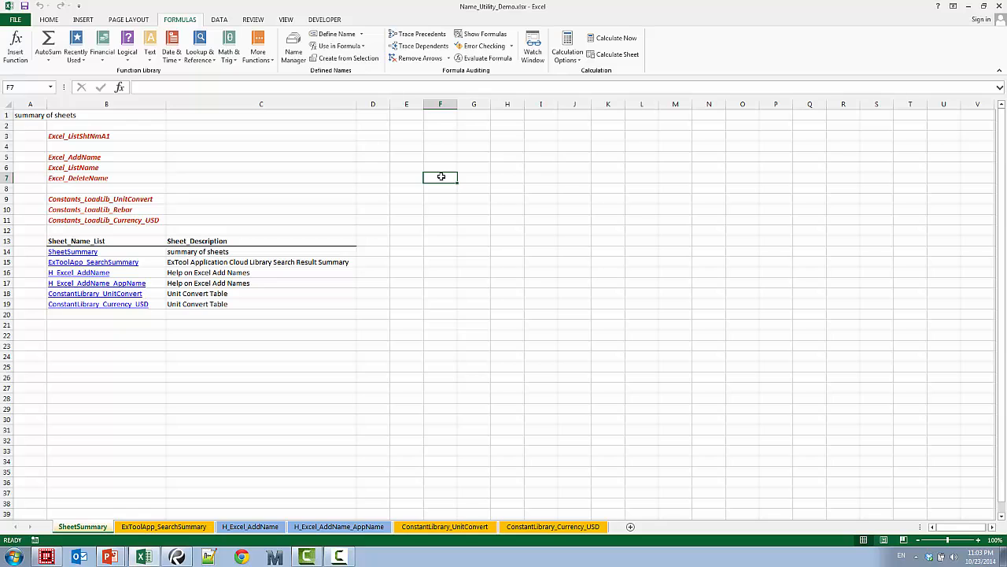
right_click(441, 176)
click(472, 188)
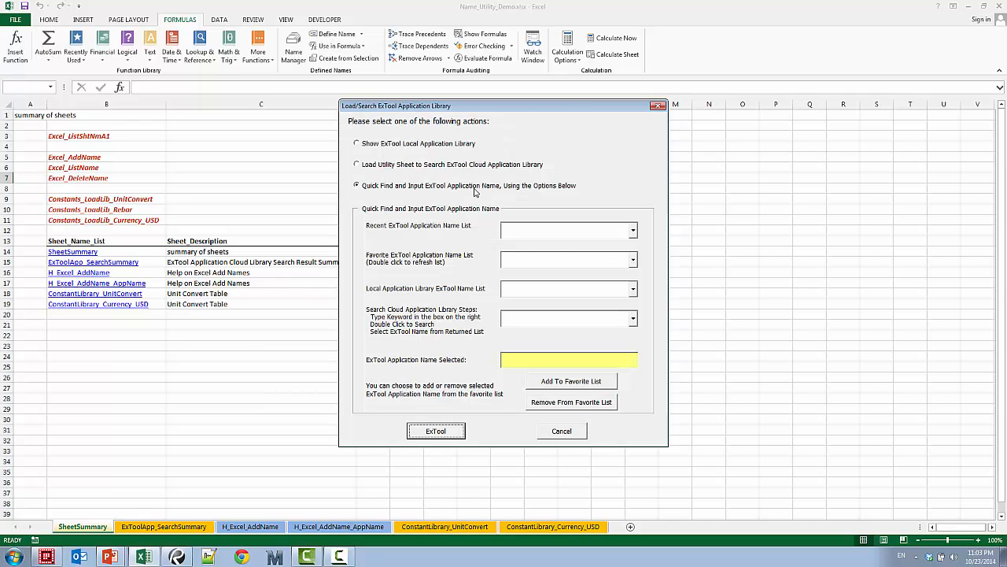
click(597, 323)
text(Constant)
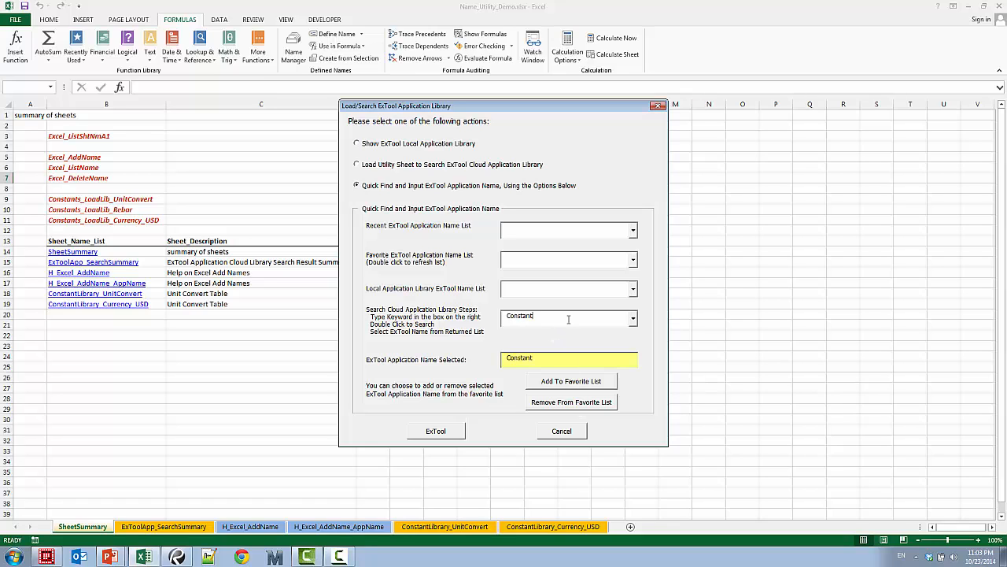
double_click(570, 320)
click(633, 318)
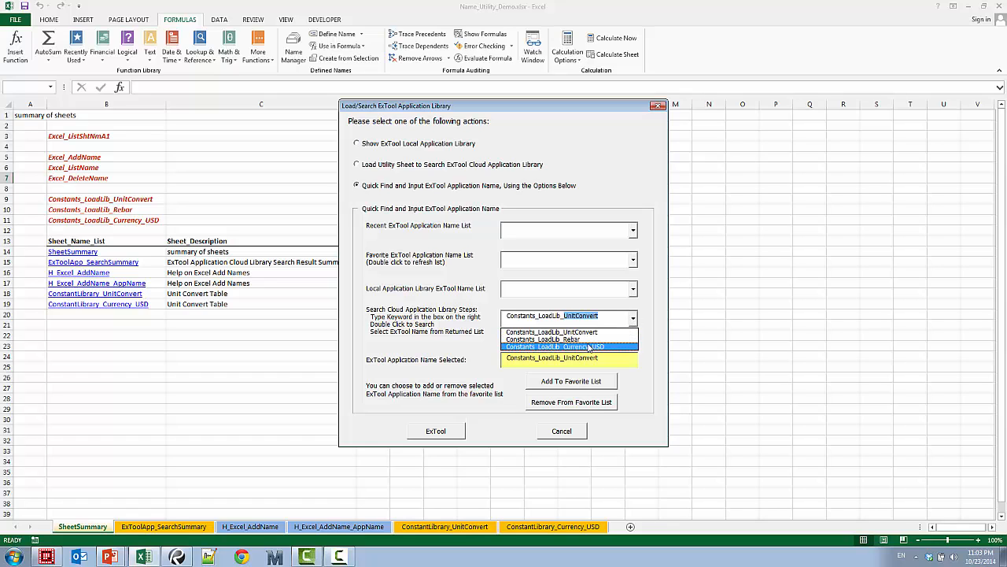
click(589, 339)
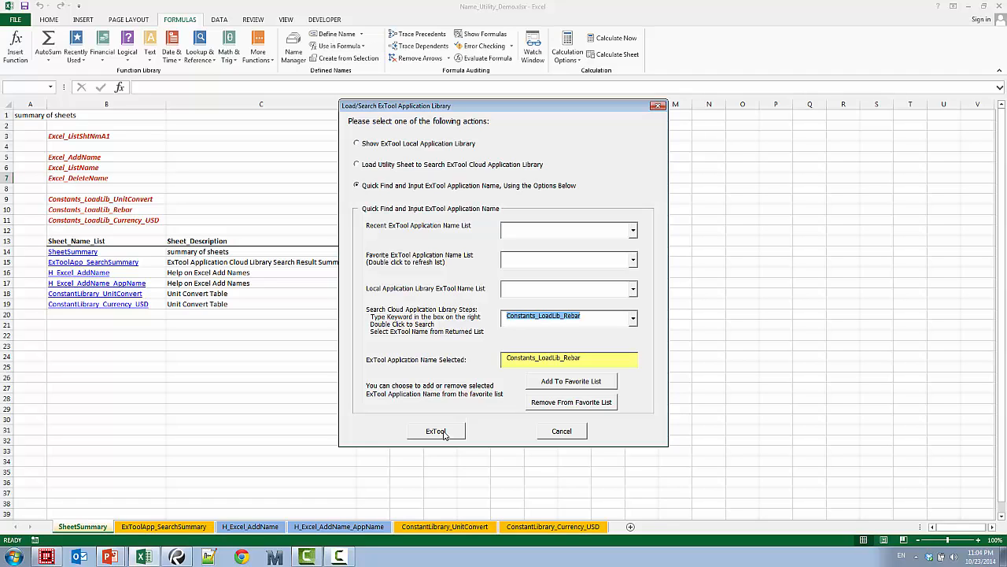
click(435, 431)
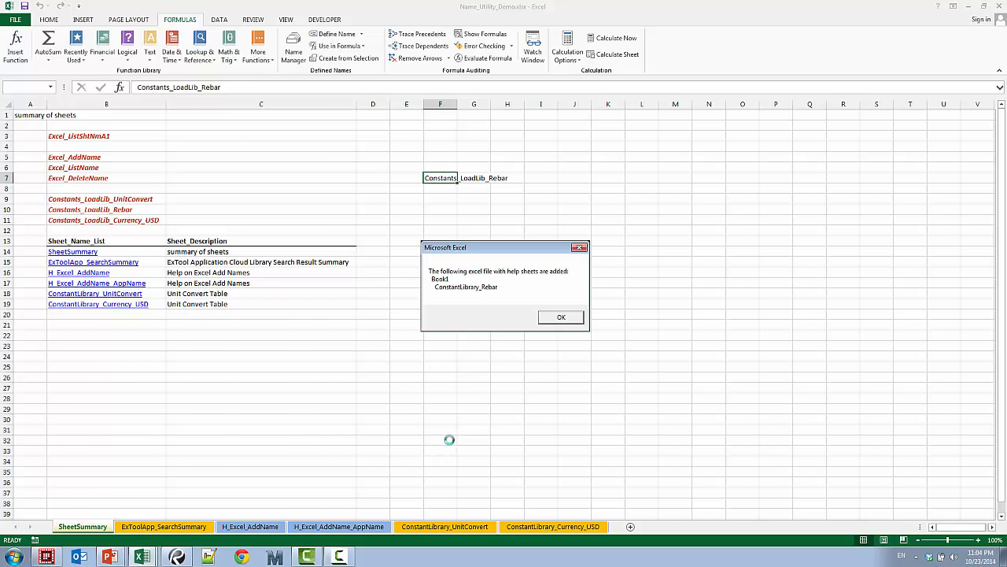
Dismiss the load message, switch to the Book1 workbook and look through the tables on its ConstantLibrary_Rebar sheet
click(561, 318)
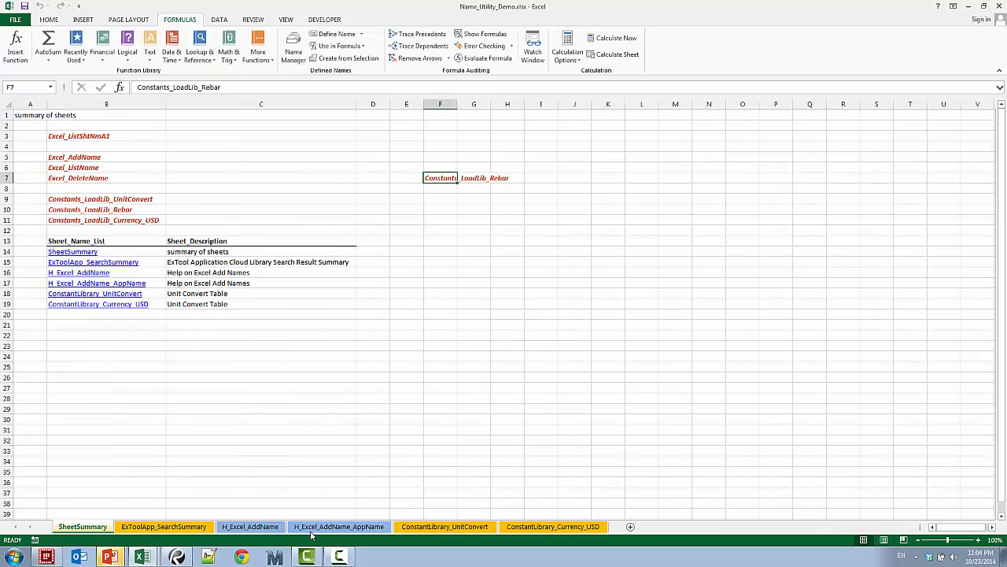
mouse_move(140, 557)
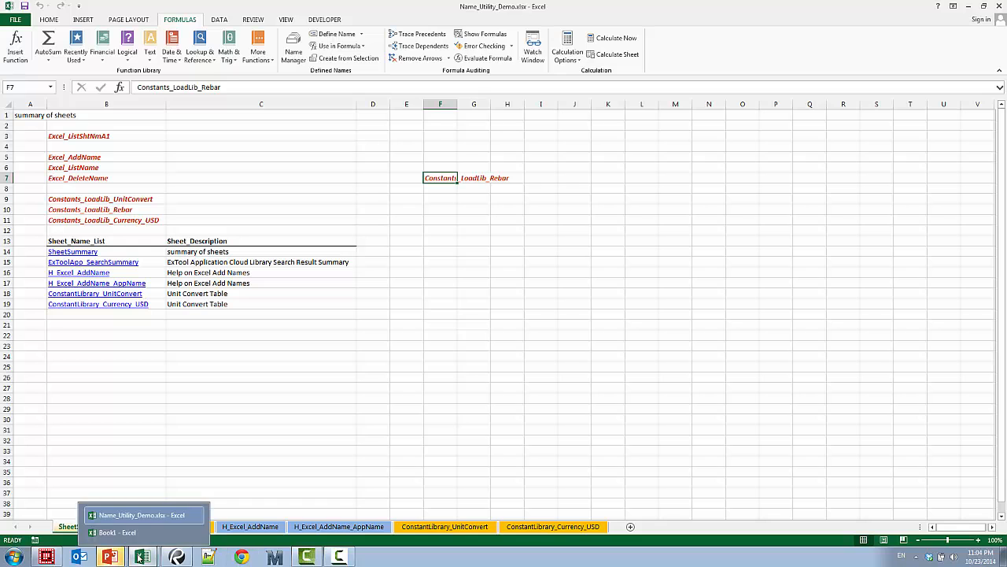
click(118, 532)
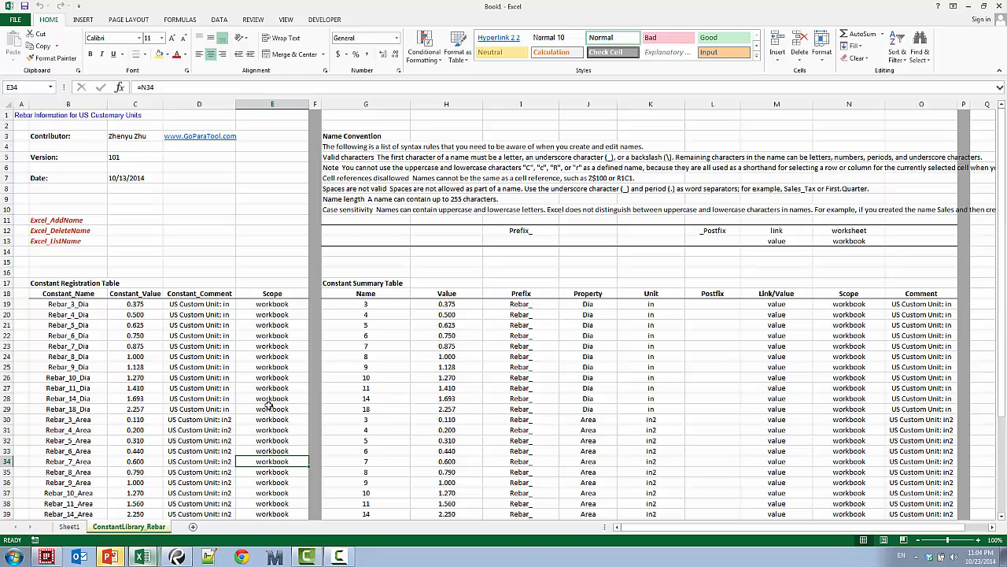
scroll(334, 405, down, 3)
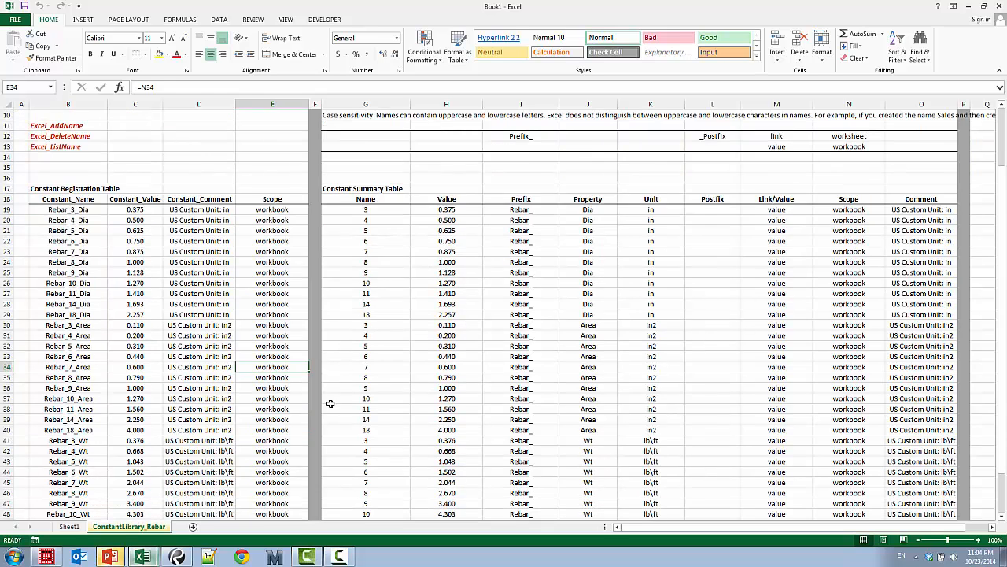
scroll(330, 394, up, 3)
Run the Excel_AddName ExTool on the constant registration table B19:E51 with the formula override set to Convert to Values
right_click(69, 216)
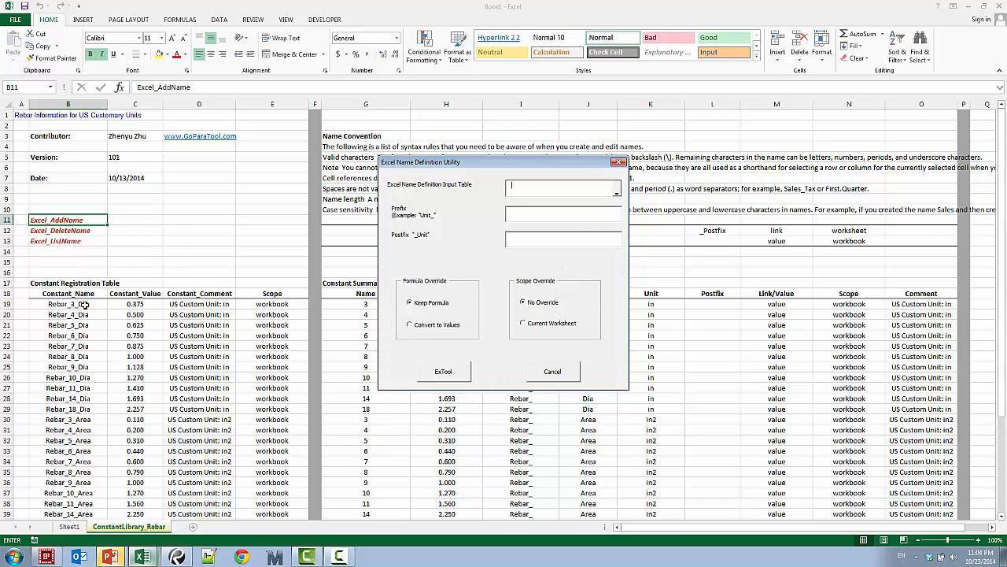
drag(78, 304, 280, 321)
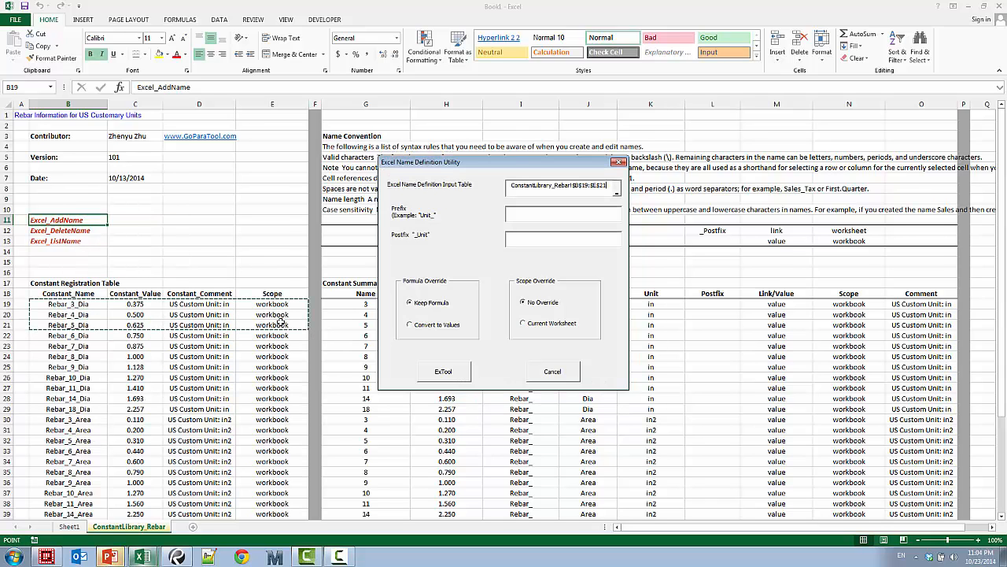
key(ctrl+shift+Down)
key(Return)
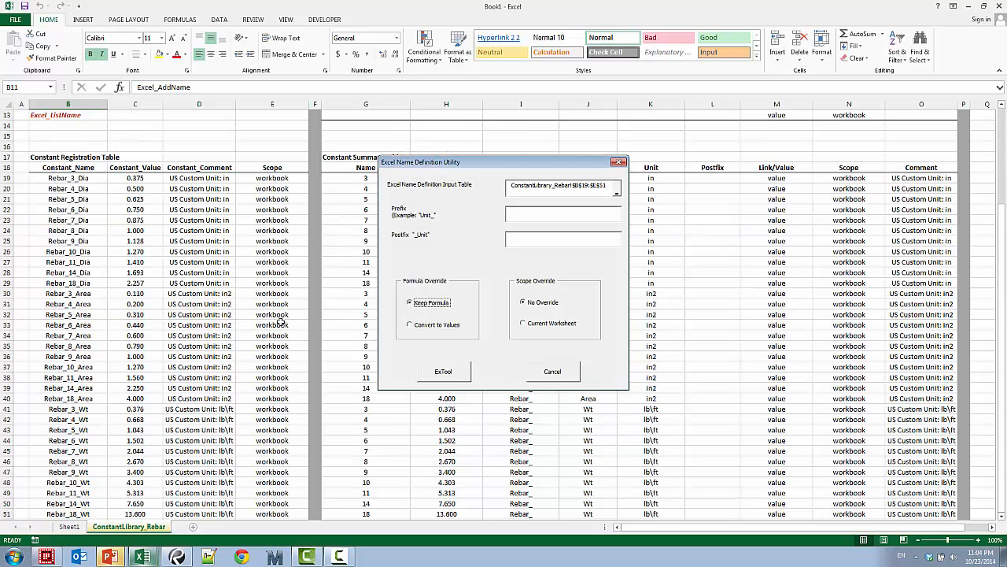
click(442, 325)
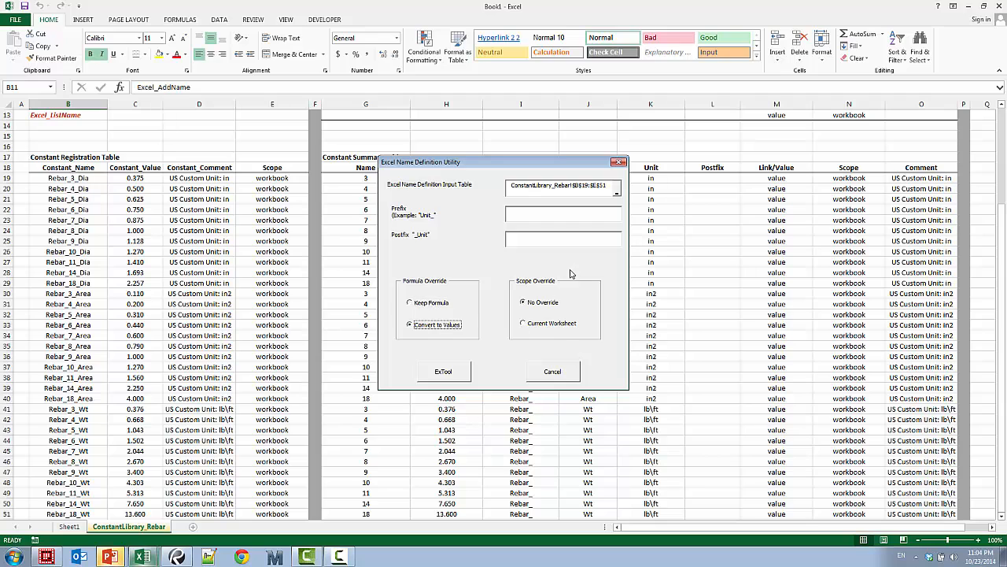
click(452, 377)
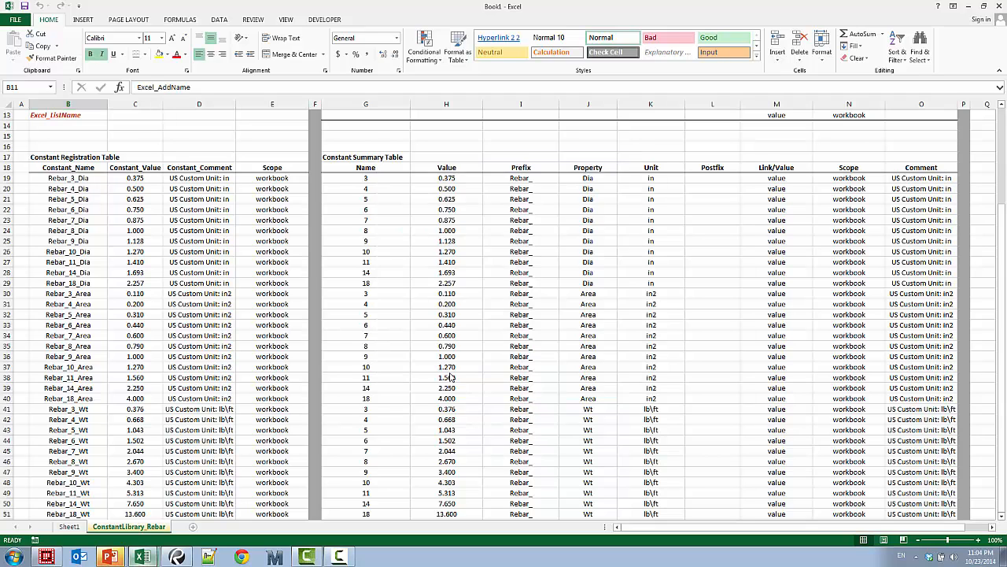
Enter the formula =Rebar_10_Dia in cell D11 of the rebar library sheet
click(172, 219)
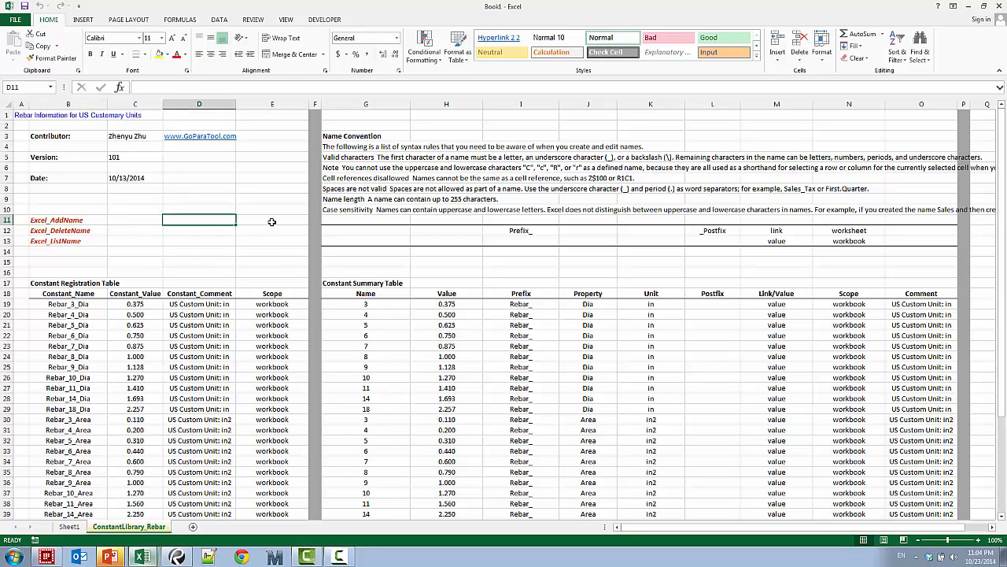
text(=)
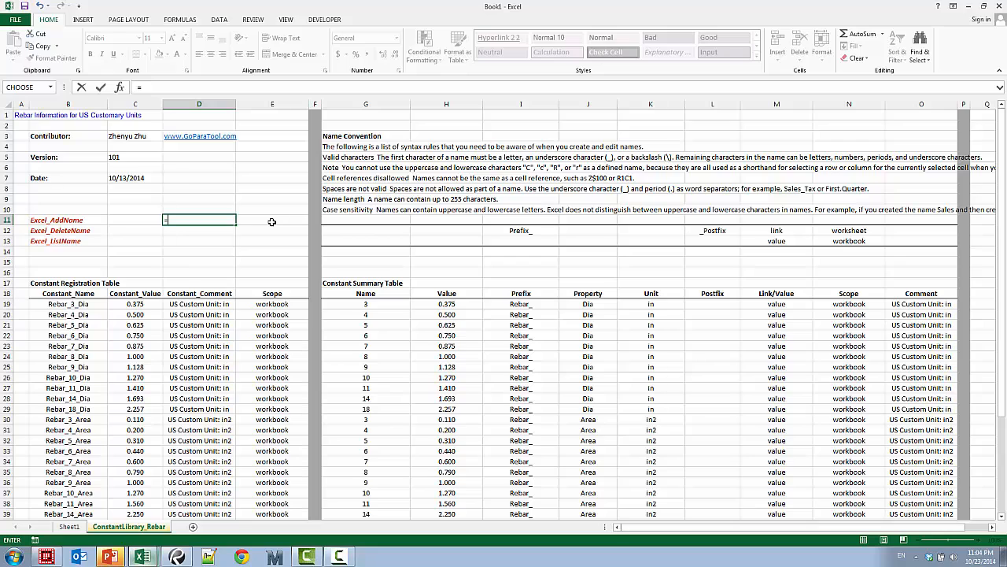
text(rebar)
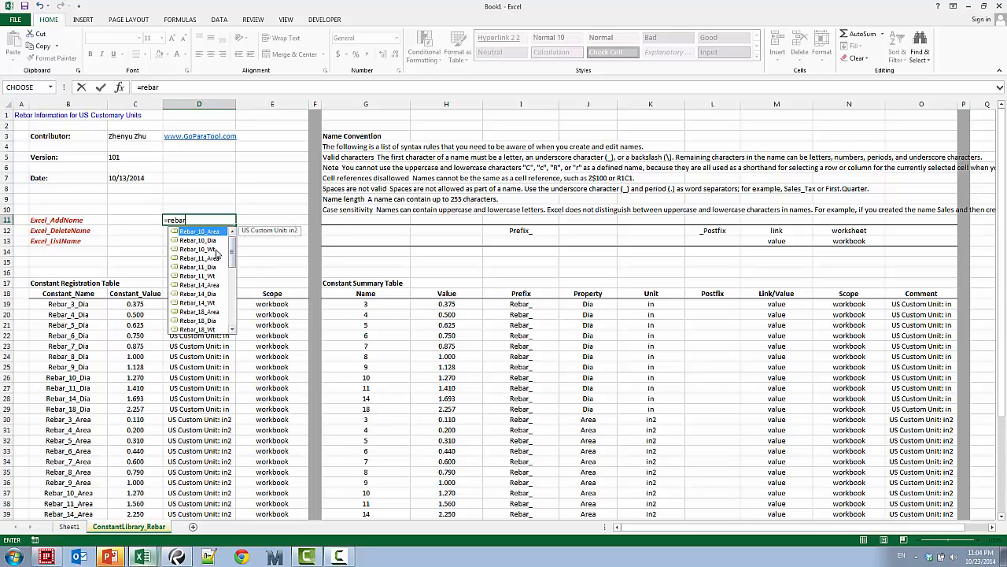
double_click(211, 241)
key(Return)
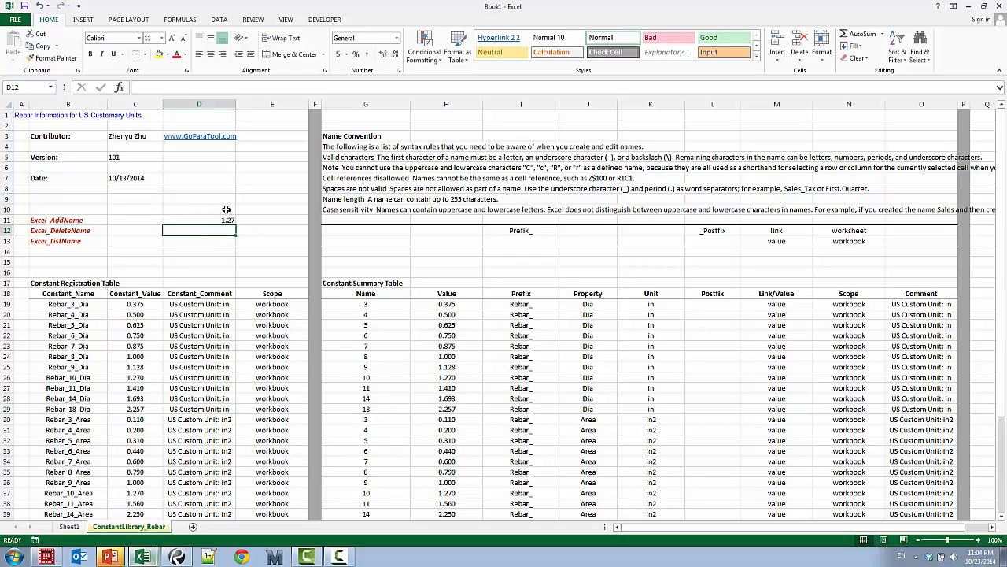
click(213, 315)
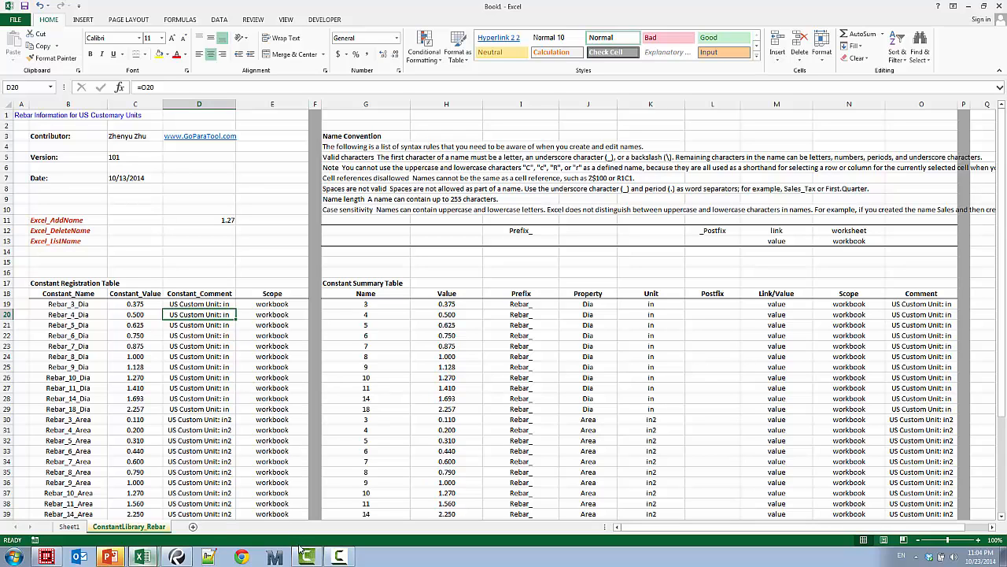
Switch to the Name_Utility_Demo workbook, view the ConstantLibrary_Currency_USD sheet and return to SheetSummary
click(149, 556)
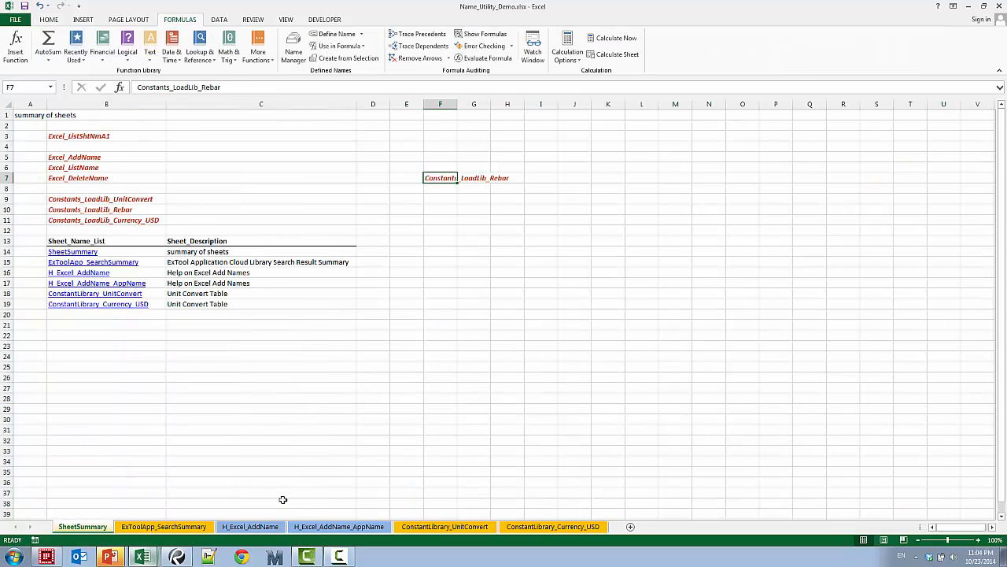
click(136, 515)
click(543, 463)
click(565, 529)
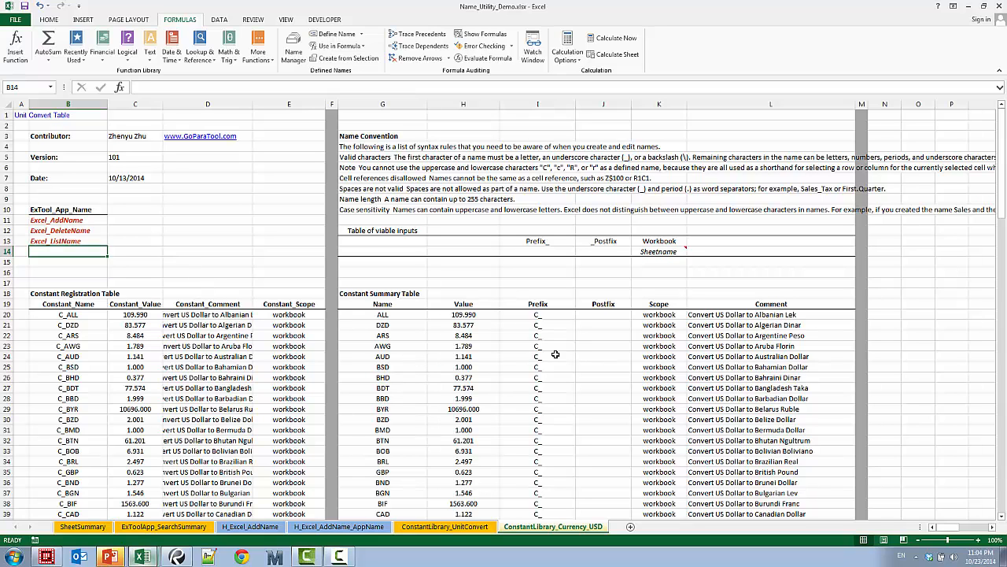
mouse_move(1005, 189)
mouse_down()
mouse_move(1006, 483)
mouse_move(1006, 189)
mouse_up()
click(82, 525)
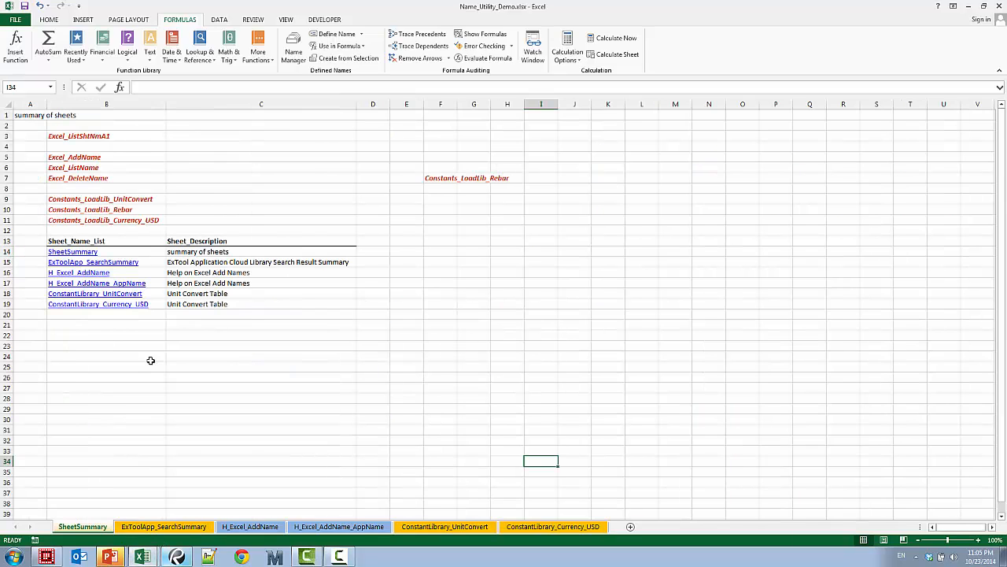
Run the Constants_LoadLib_Currency_USD ExTool in cell B11 and open the loaded currency library in Book2
right_click(123, 220)
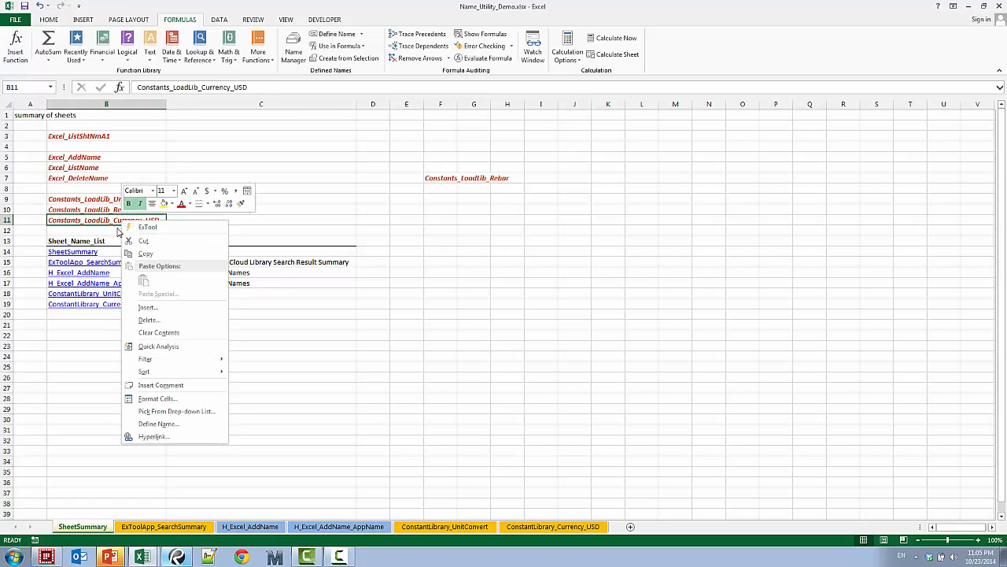
key(Escape)
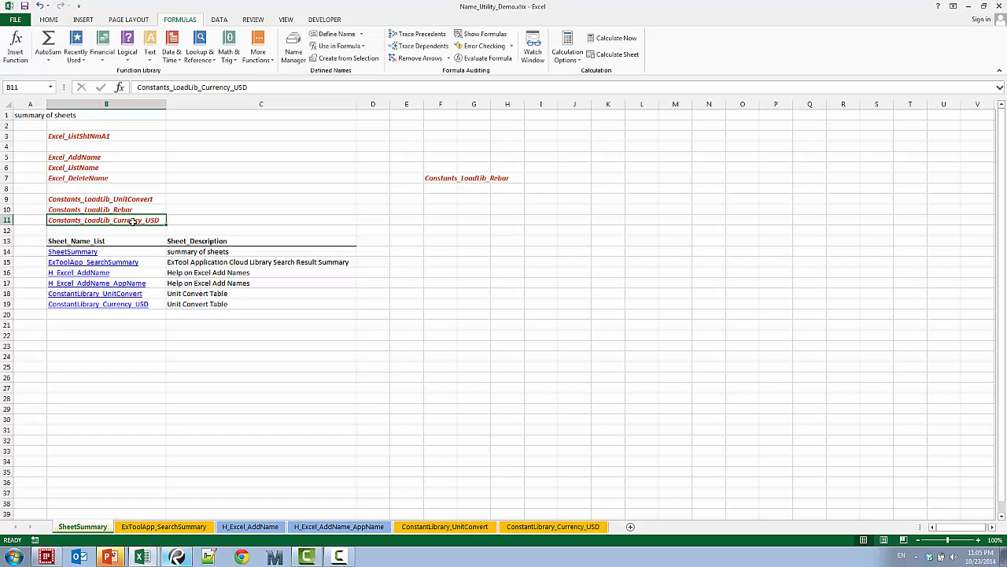
right_click(133, 221)
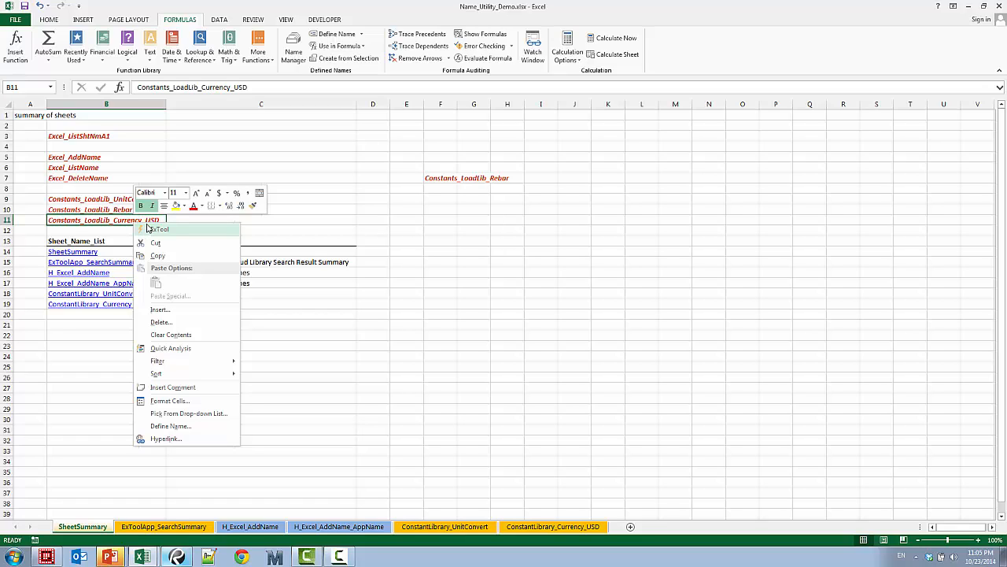
click(149, 229)
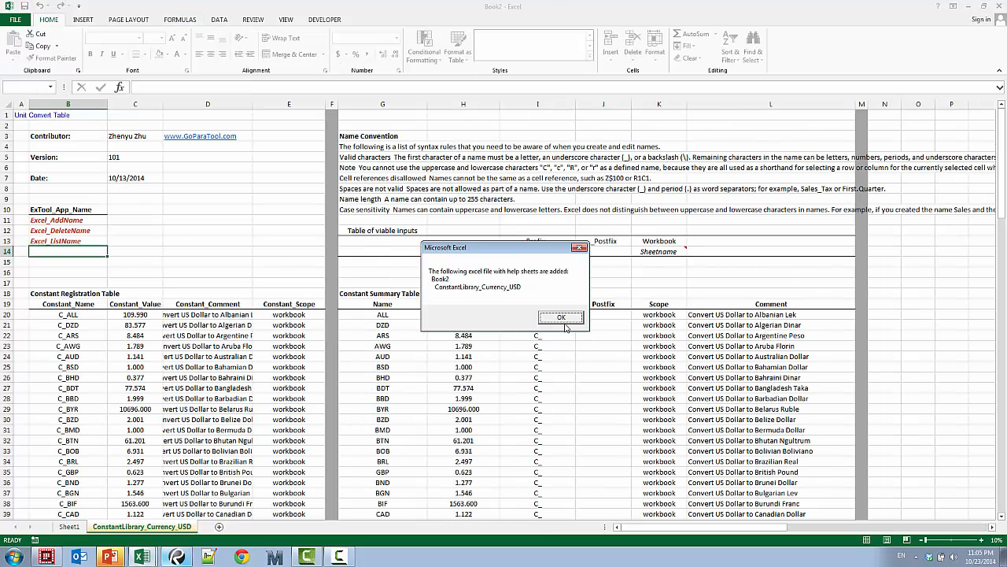
click(556, 320)
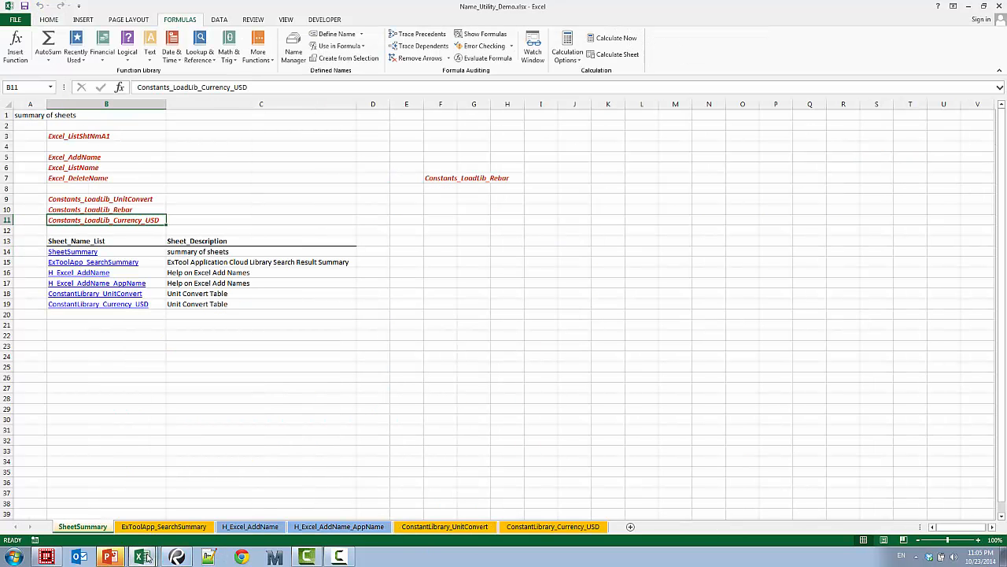
click(142, 557)
click(143, 533)
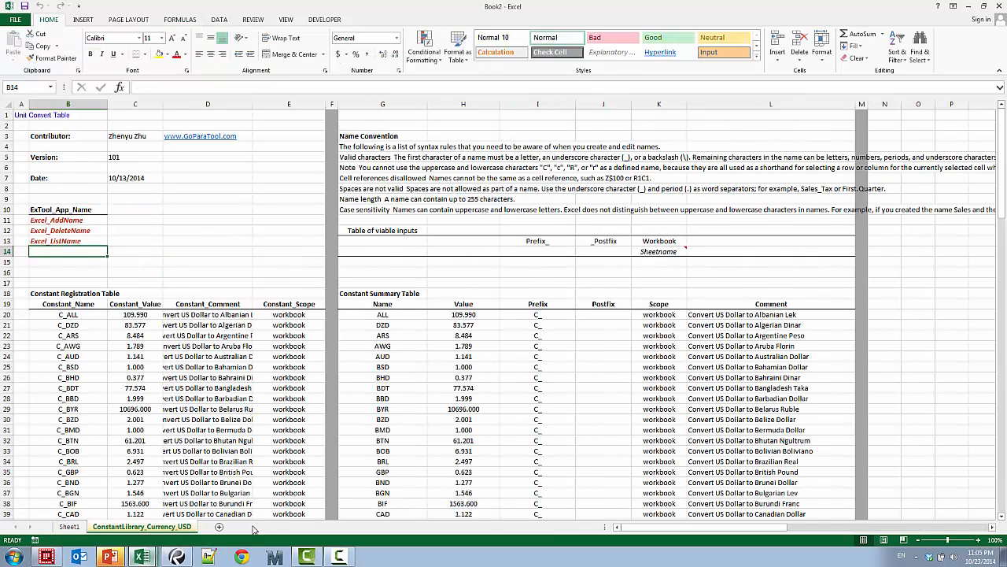
On Name_Utility_Demo's ConstantLibrary_Currency_USD sheet, run the Excel_AddName ExTool on B20:E143 with the formula override set to Convert to Values
mouse_move(142, 556)
click(132, 499)
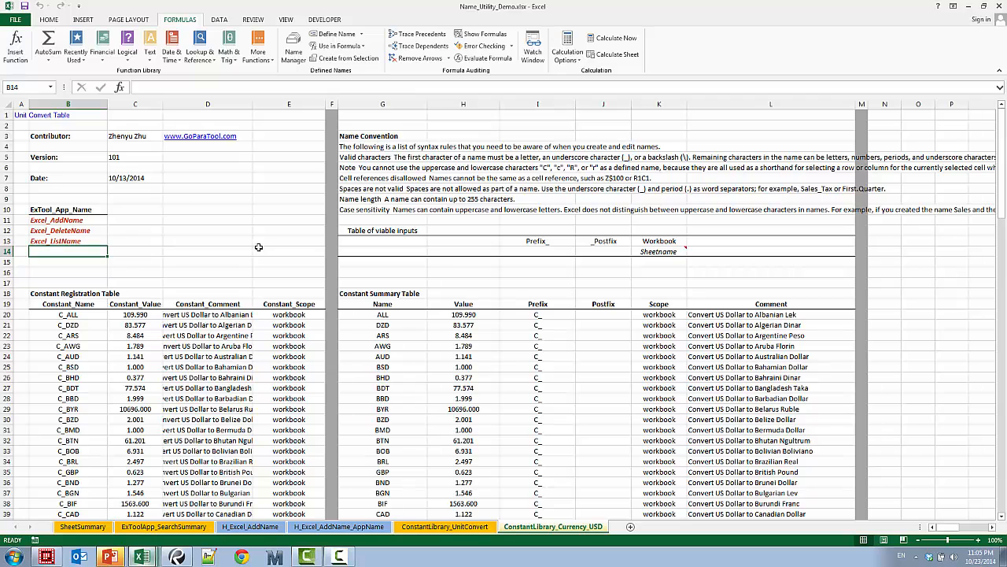
click(78, 220)
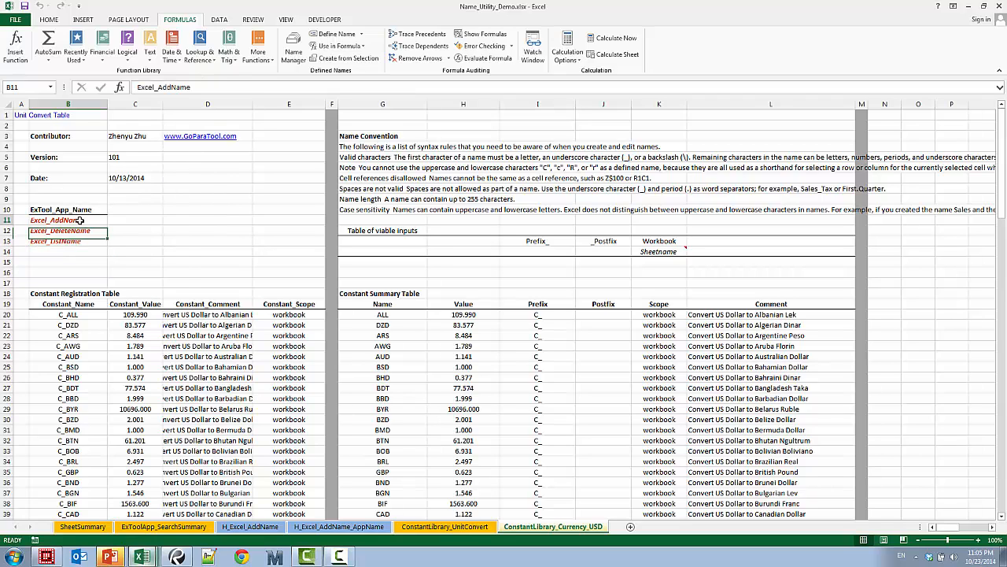
right_click(79, 220)
click(78, 321)
drag(76, 318, 312, 331)
key(ctrl+shift+Down)
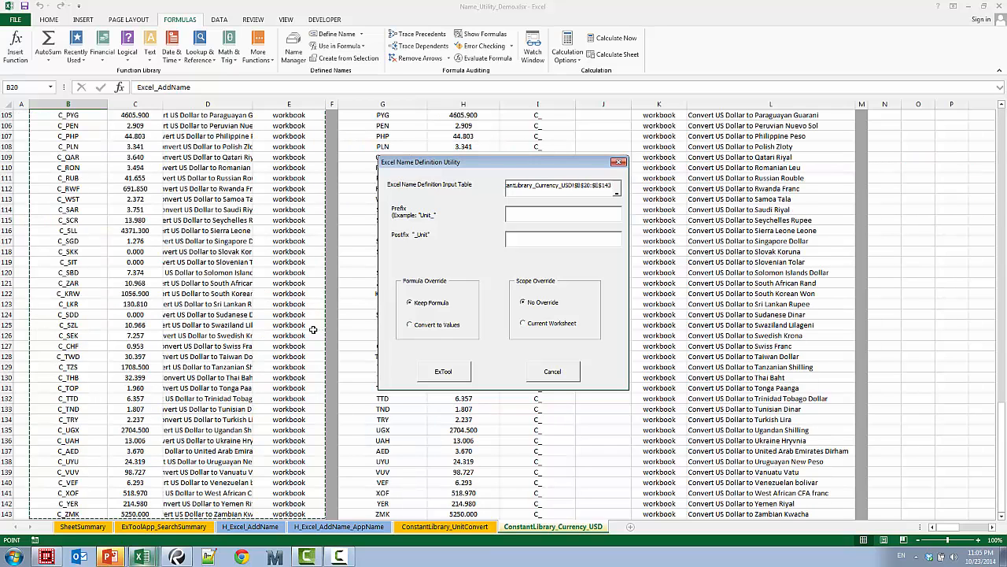
click(439, 329)
click(451, 370)
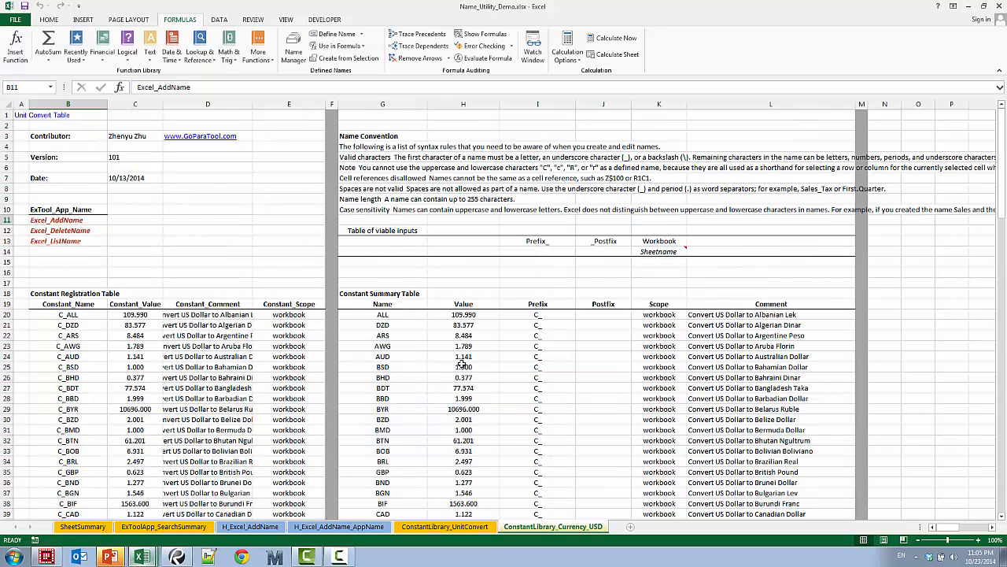
Browse the defined names starting with C_ and enter the formula =C_CNY in cell O21
click(914, 323)
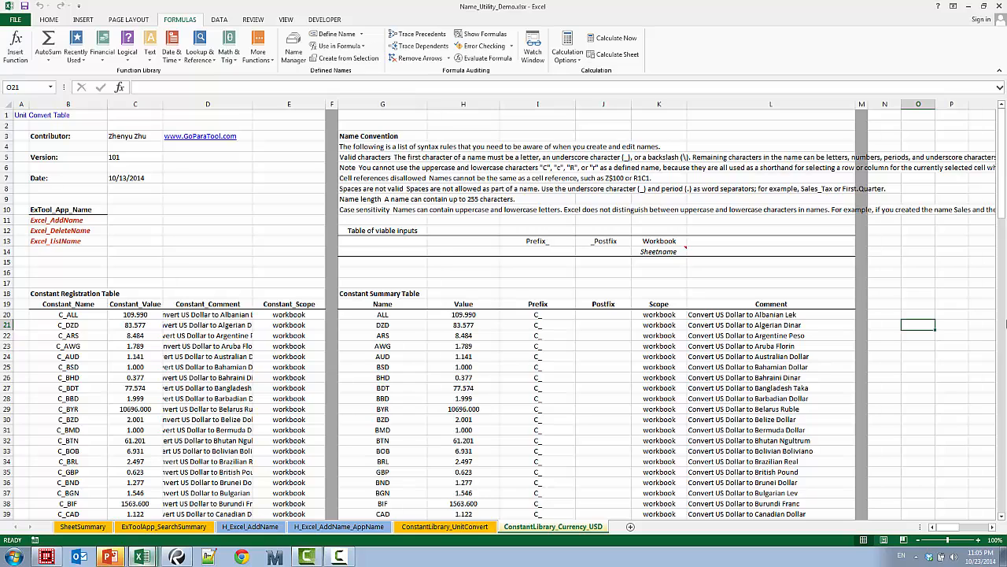
text(=)
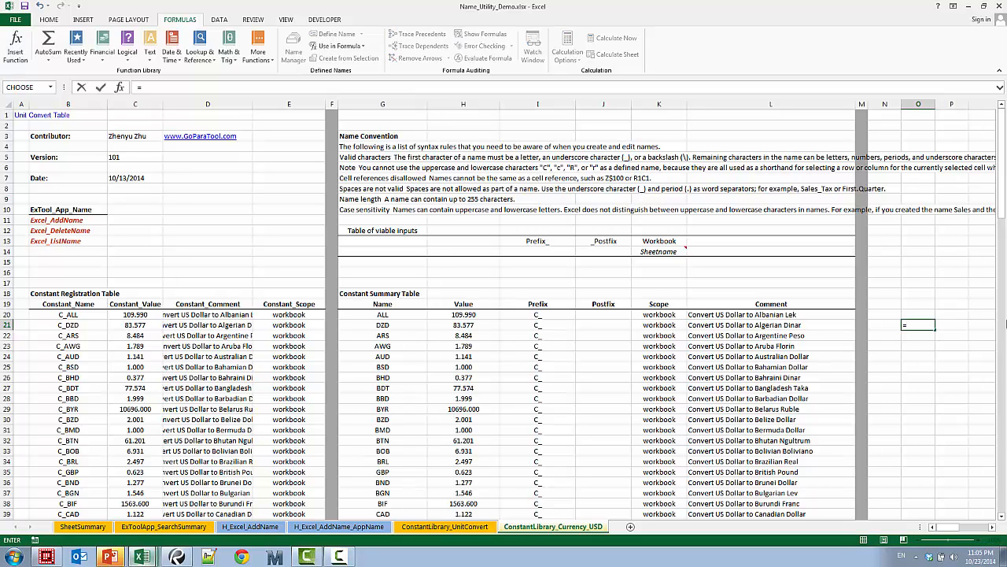
text(C_)
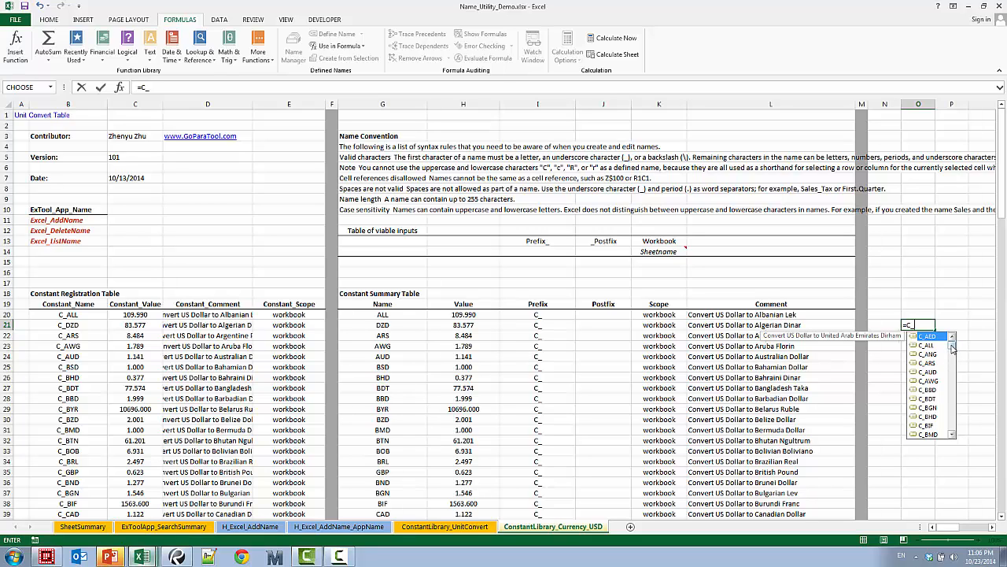
drag(953, 349, 946, 379)
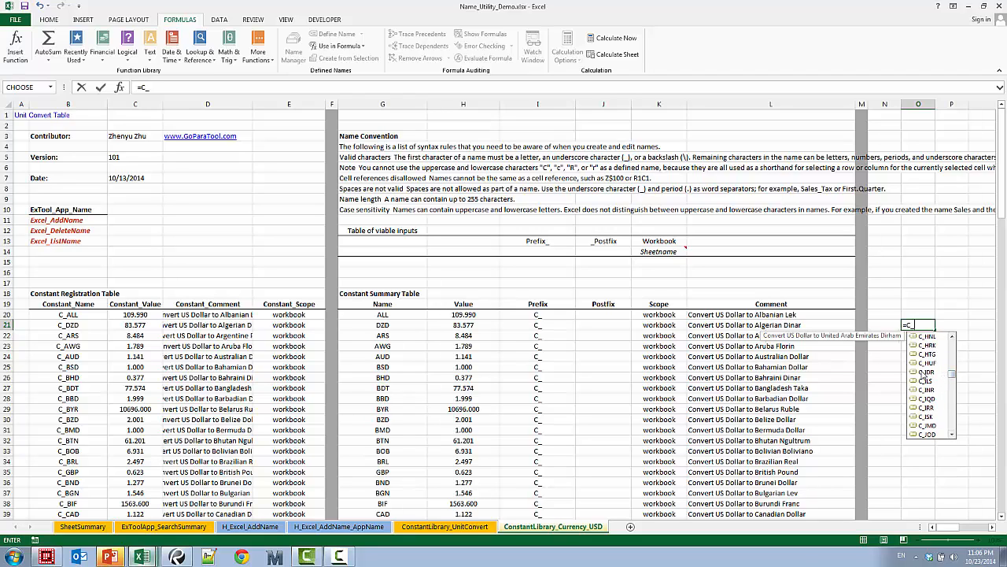
click(924, 372)
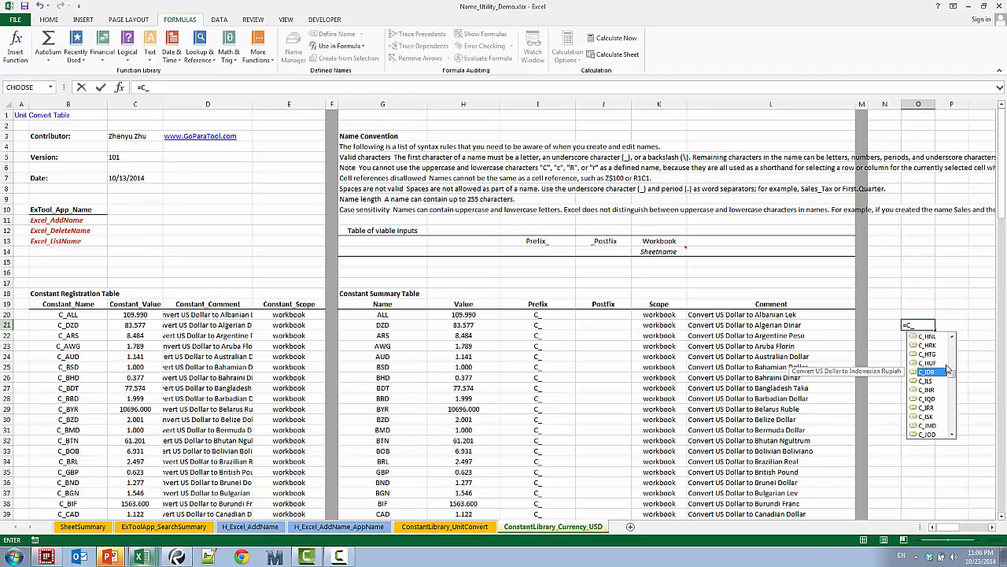
text(cn)
key(Tab)
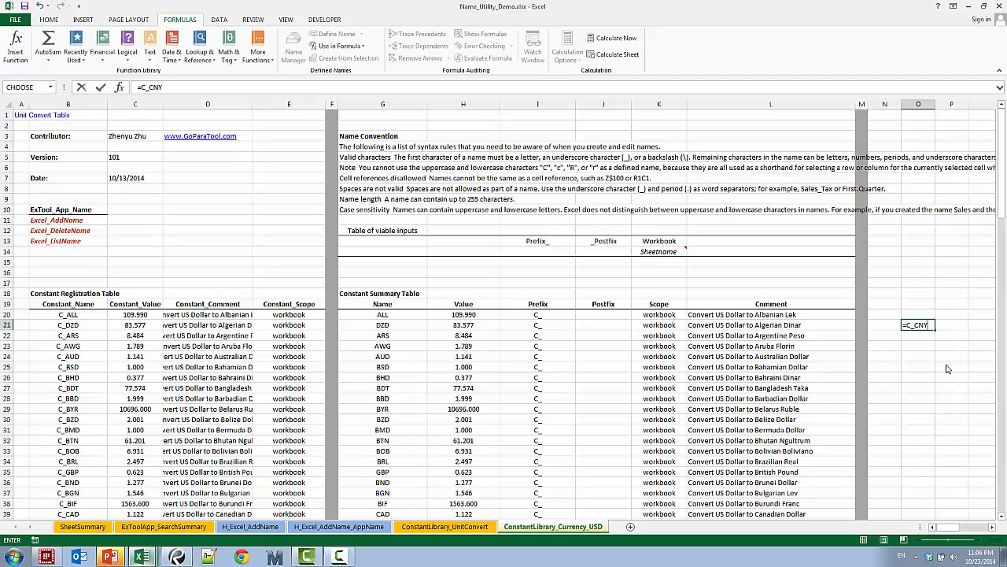
key(Return)
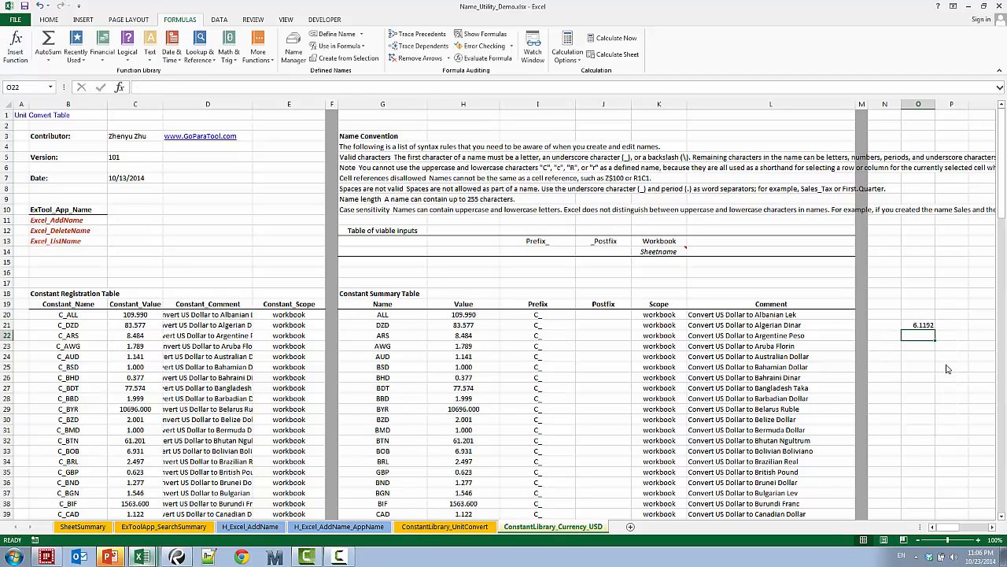
click(920, 325)
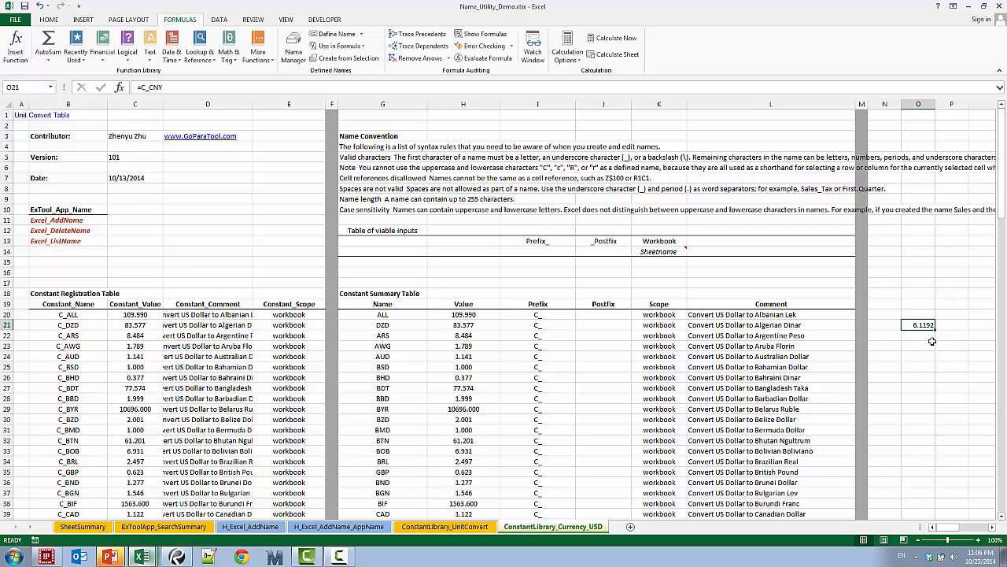
Enter the formula =C_CNY/C_EUR in cell O22 using the defined currency names
click(931, 338)
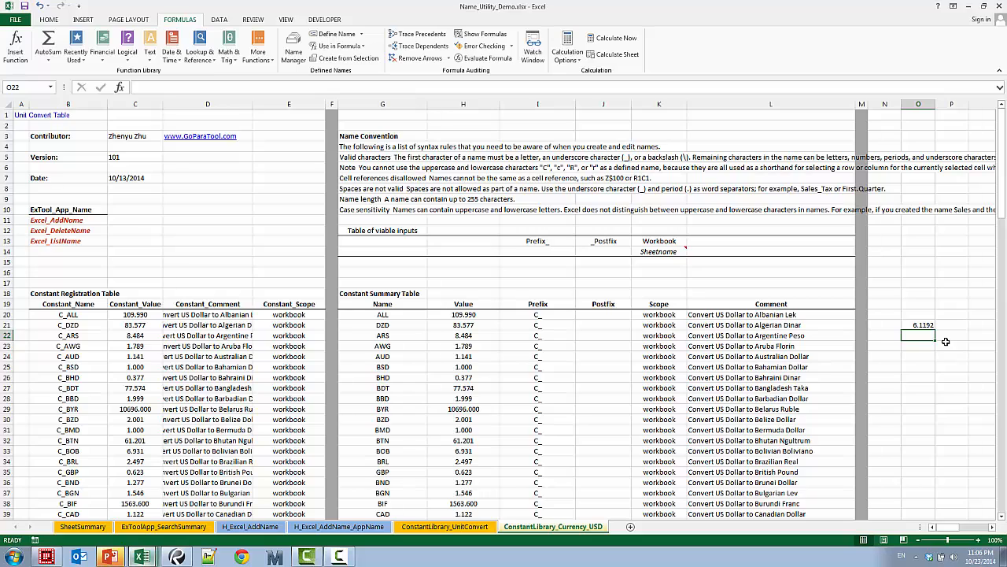
text(=)
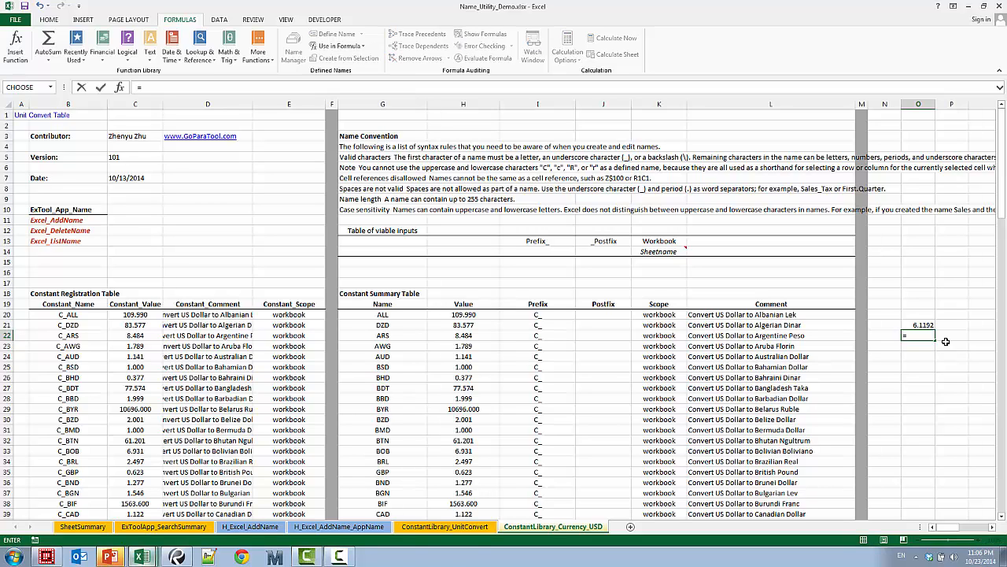
text(C_)
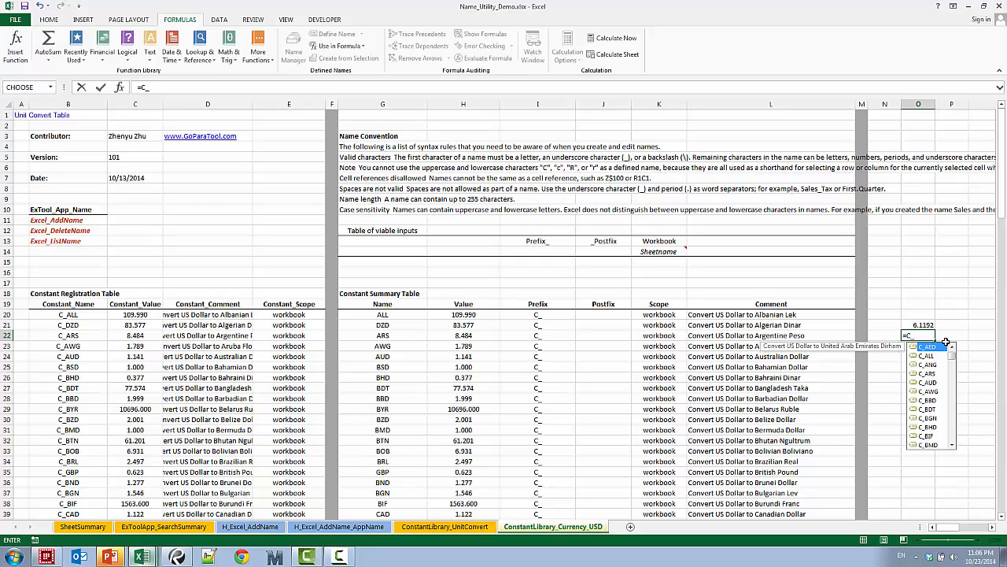
text(cn)
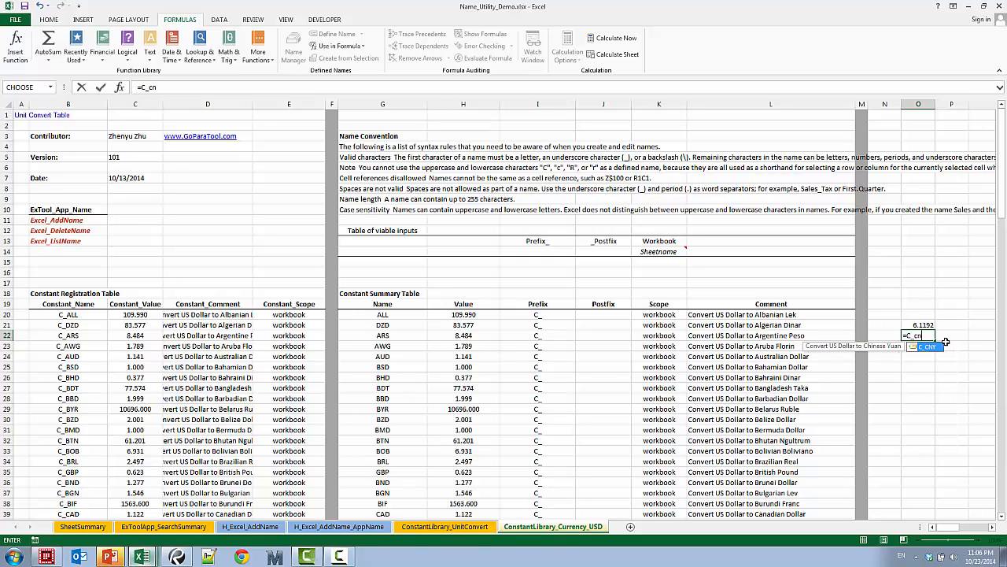
text(y/C)
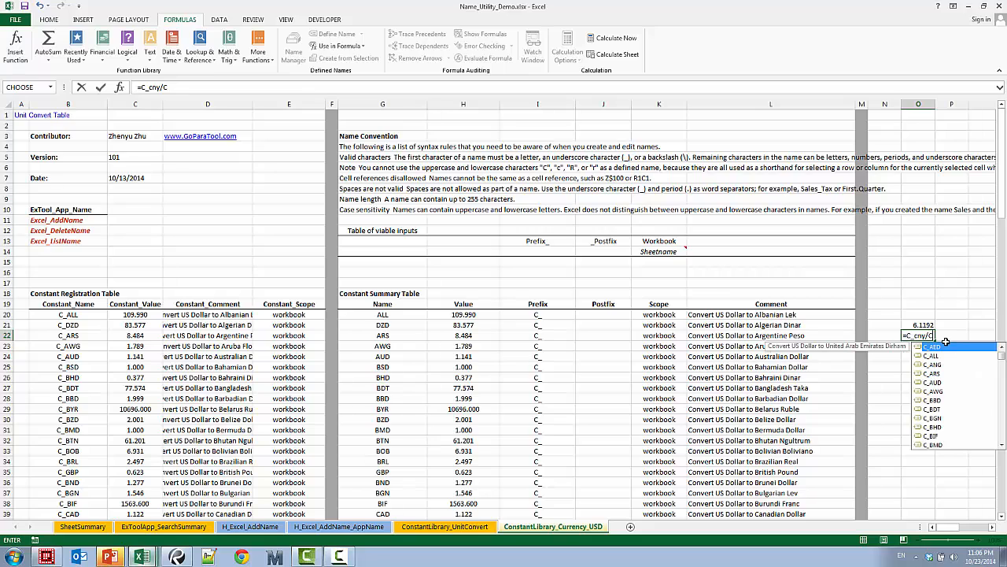
text(_u)
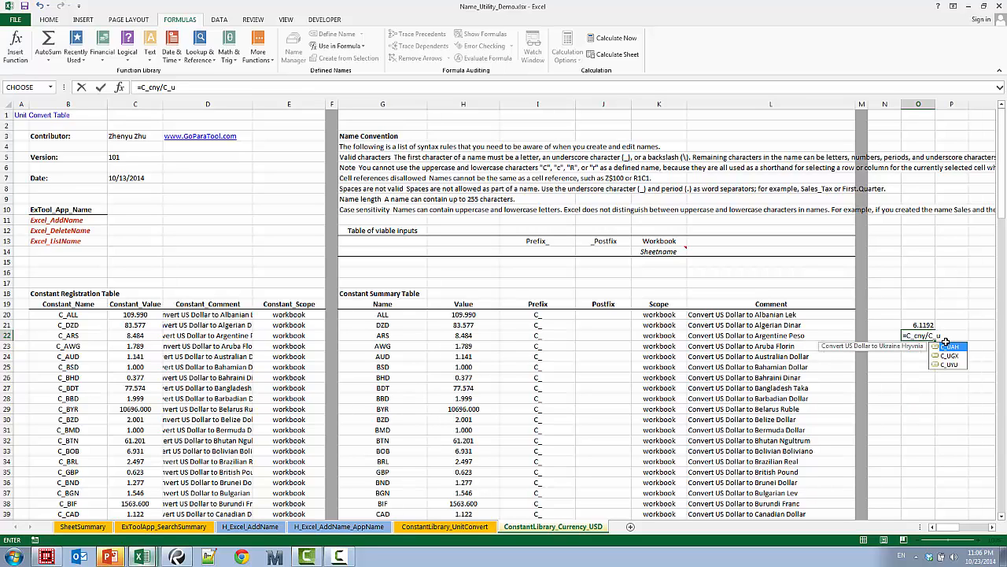
key(BackSpace)
text(eu)
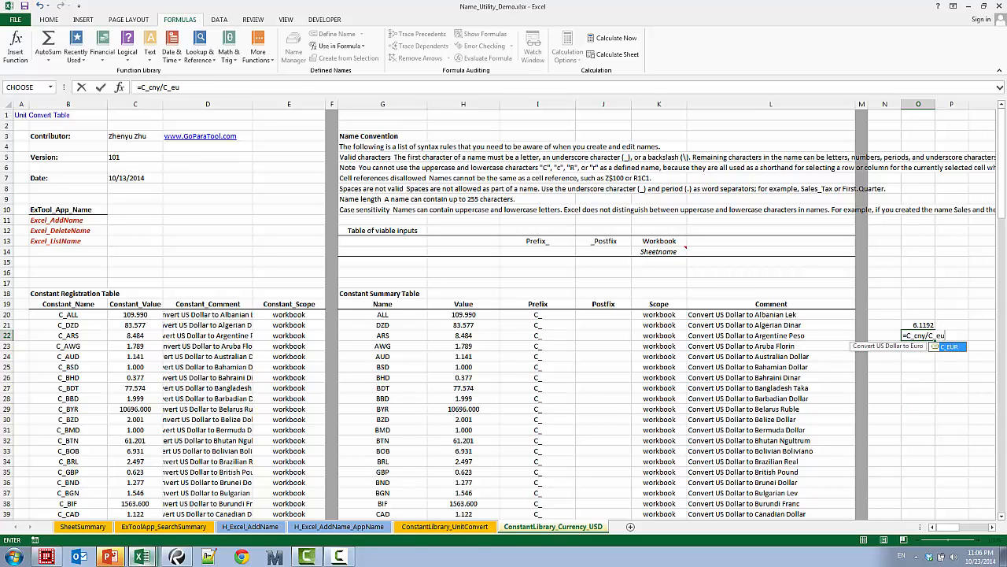
double_click(949, 347)
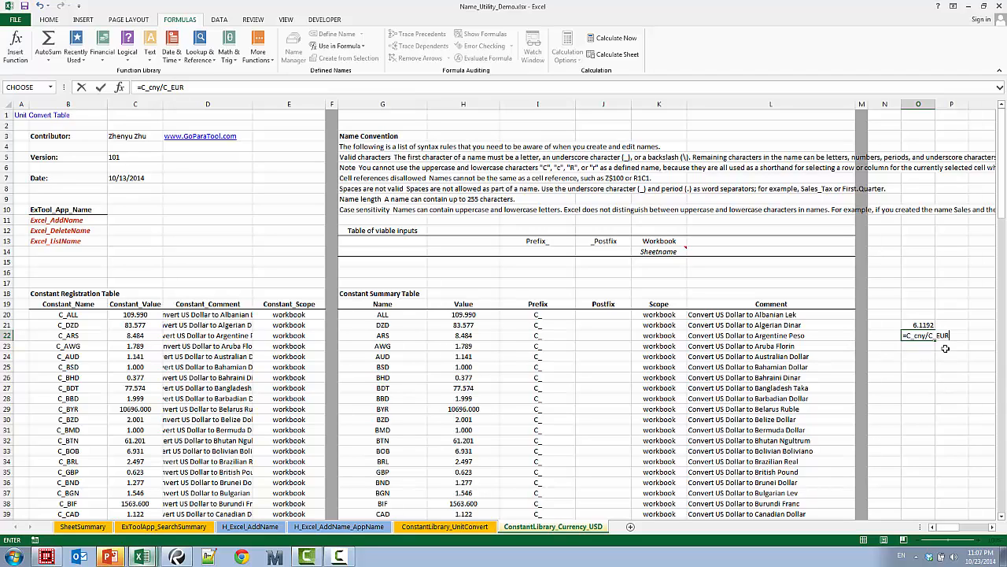
key(ctrl+Return)
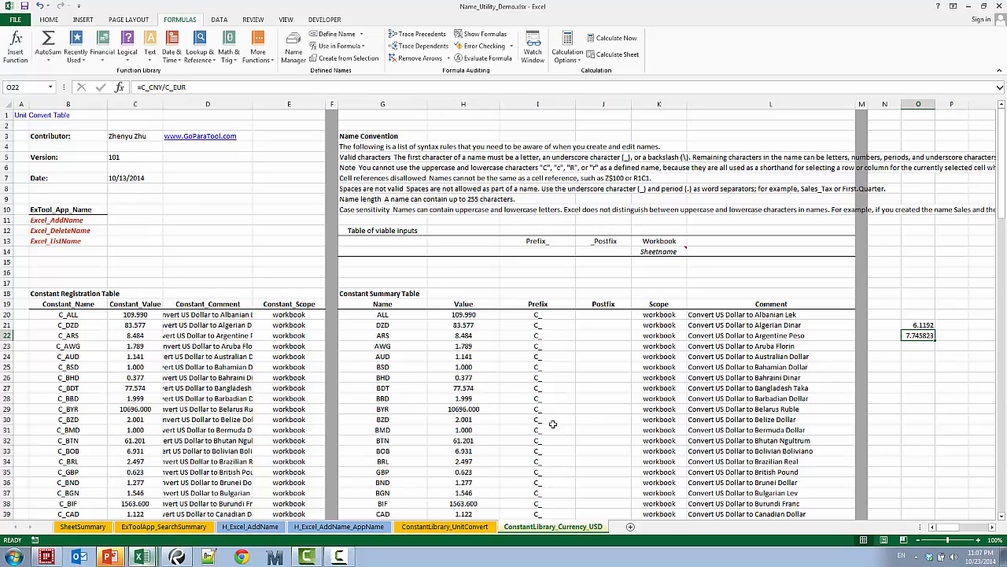
Clear the currency entries from row 23 downward across columns B to L of both constant tables
drag(39, 346, 794, 405)
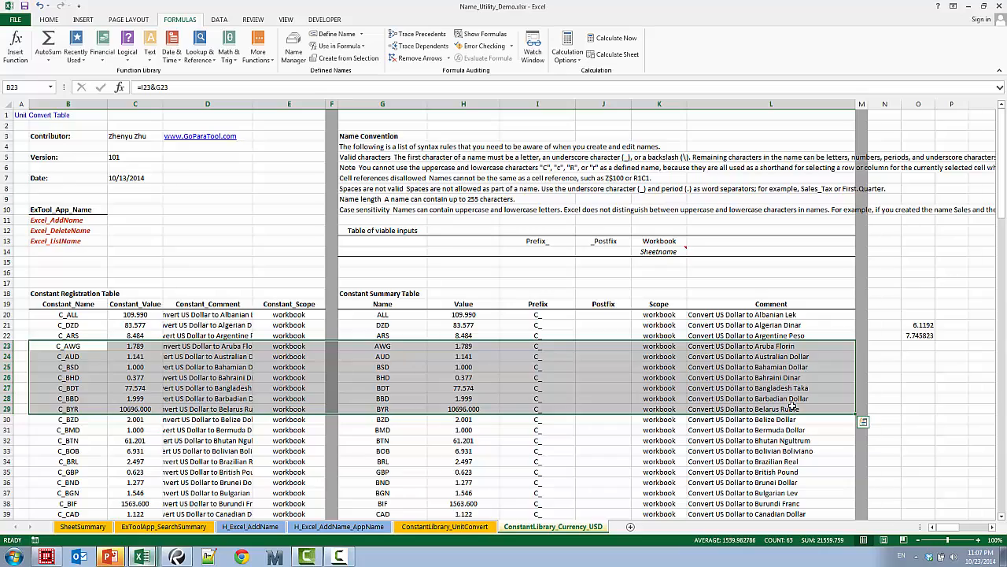
key(ctrl+shift+Down)
key(Delete)
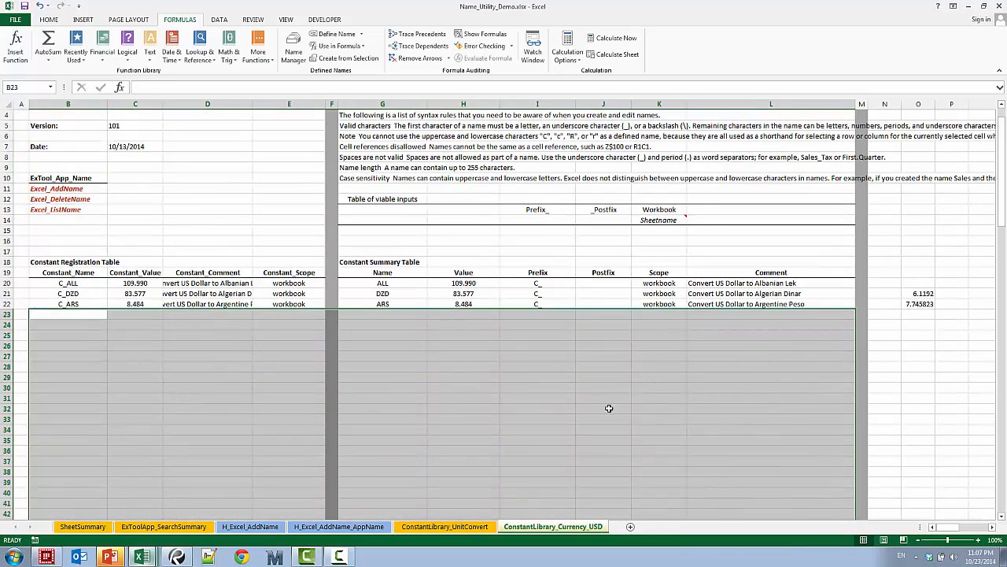
click(479, 386)
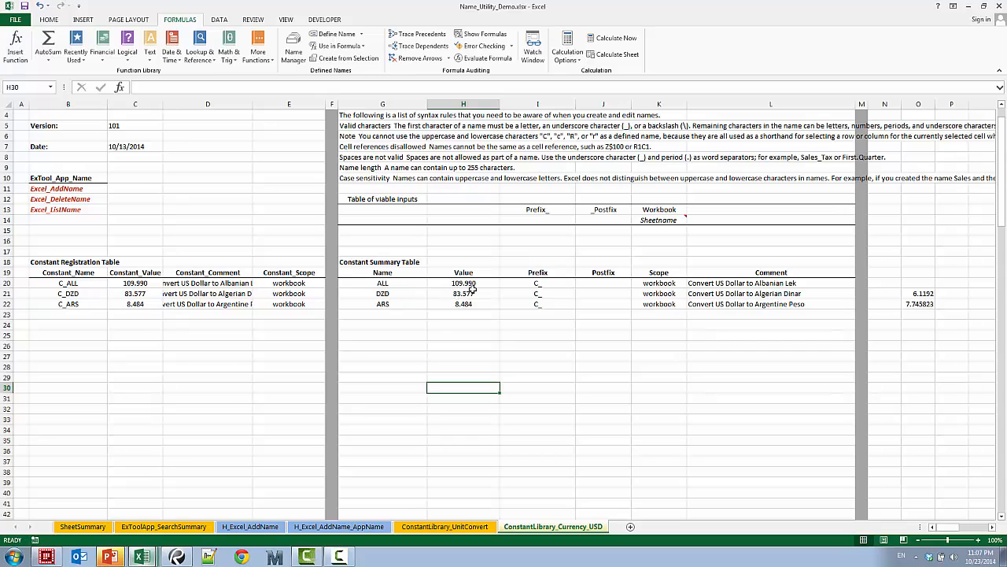
Run ExTool_AddEntryToLocalAppLib from the local application library in cell B14
click(66, 222)
right_click(66, 222)
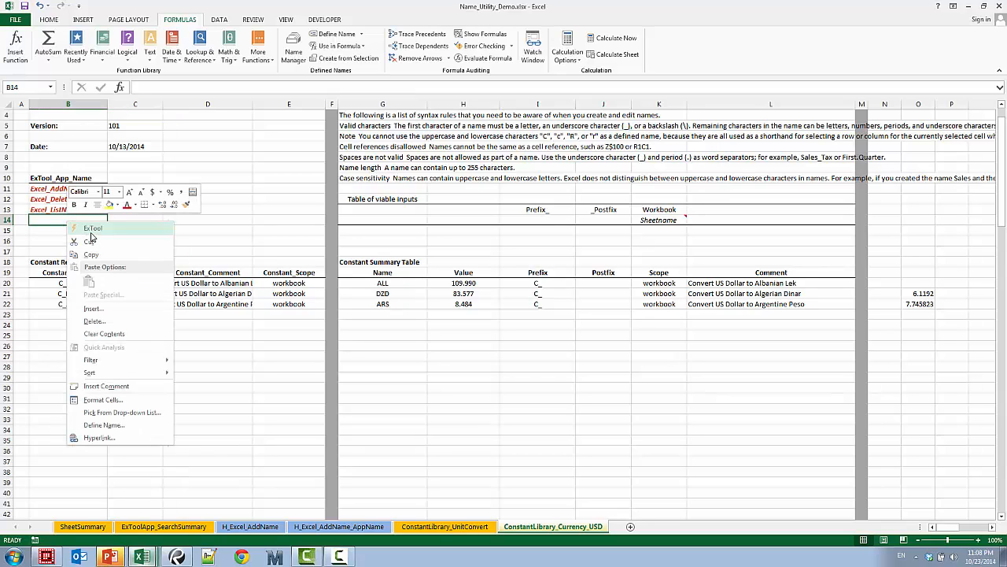
click(95, 232)
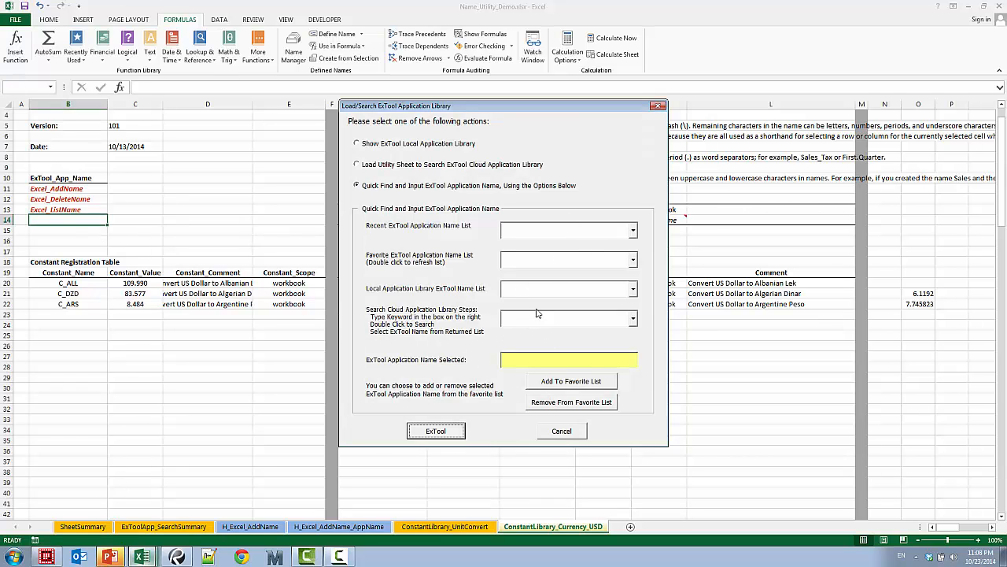
click(634, 292)
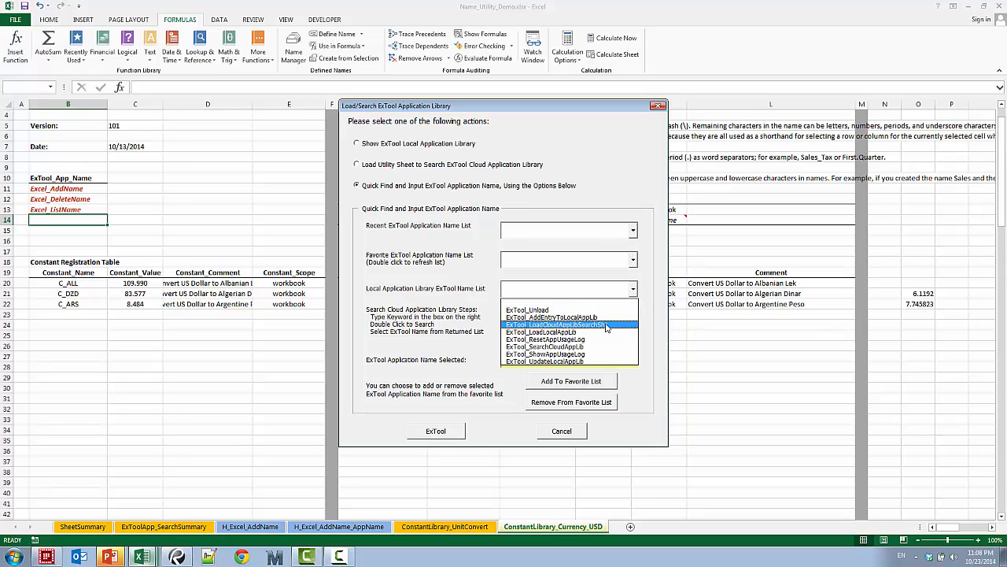
click(564, 317)
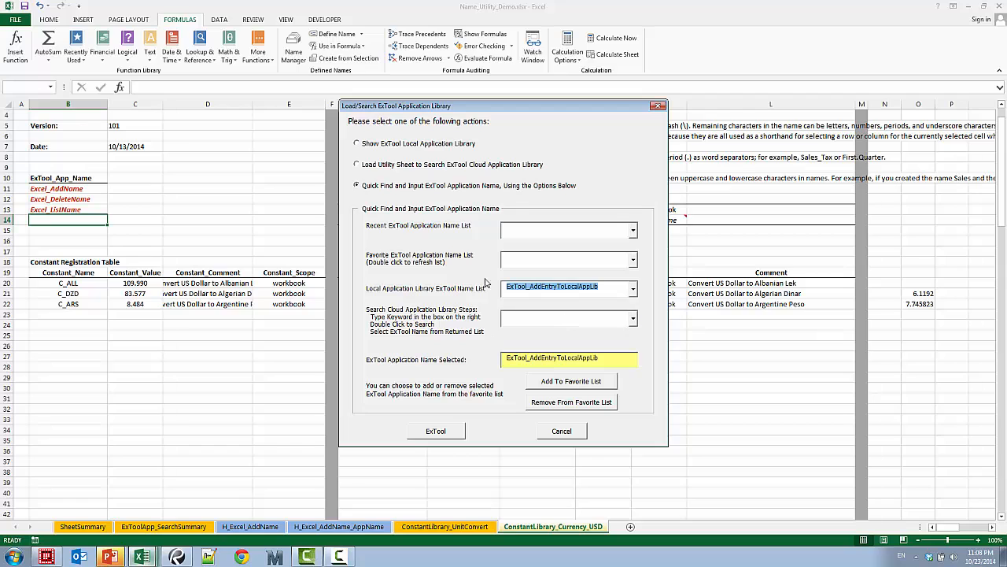
click(440, 433)
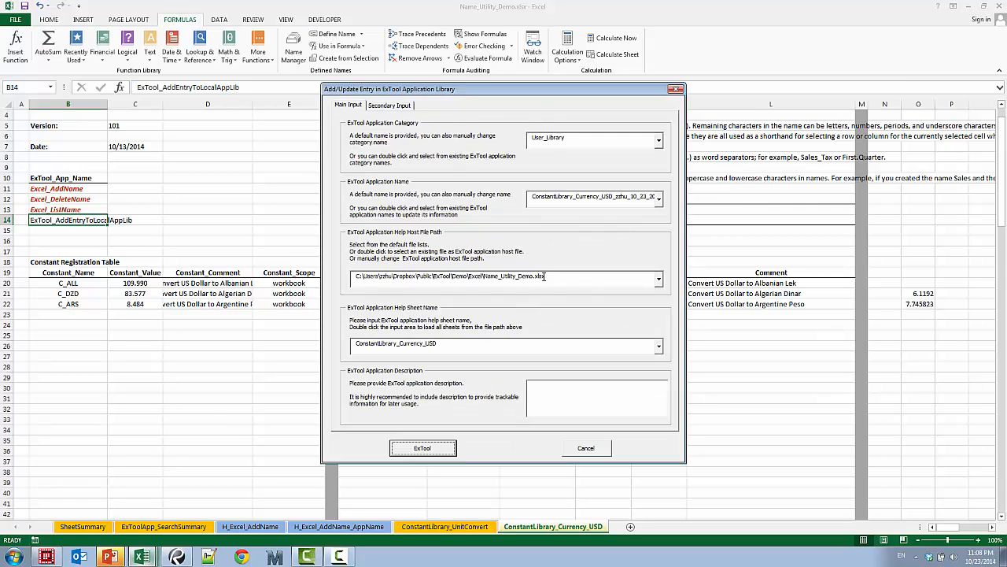
Add the library entry with host file C:\ExTool\UserLib\ConstantLibrary_Currency_USD_10_23_2014.xlsx and description "My personal currency convert rate"
click(655, 278)
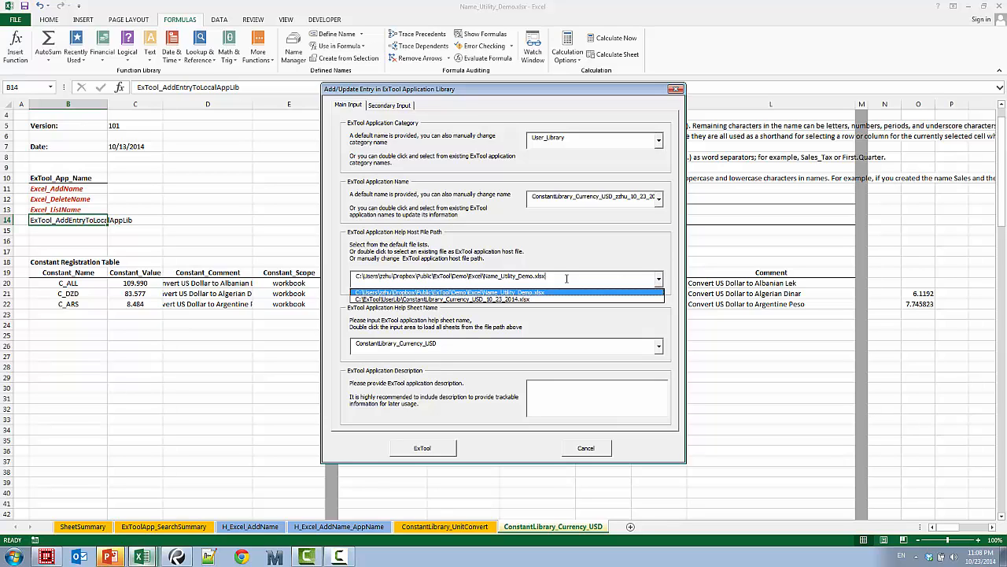
click(506, 300)
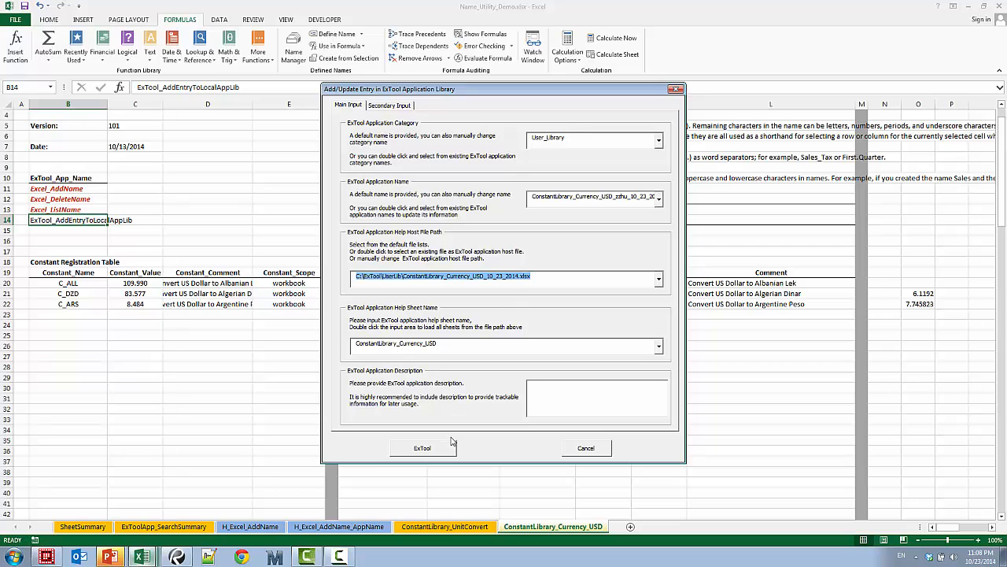
click(570, 405)
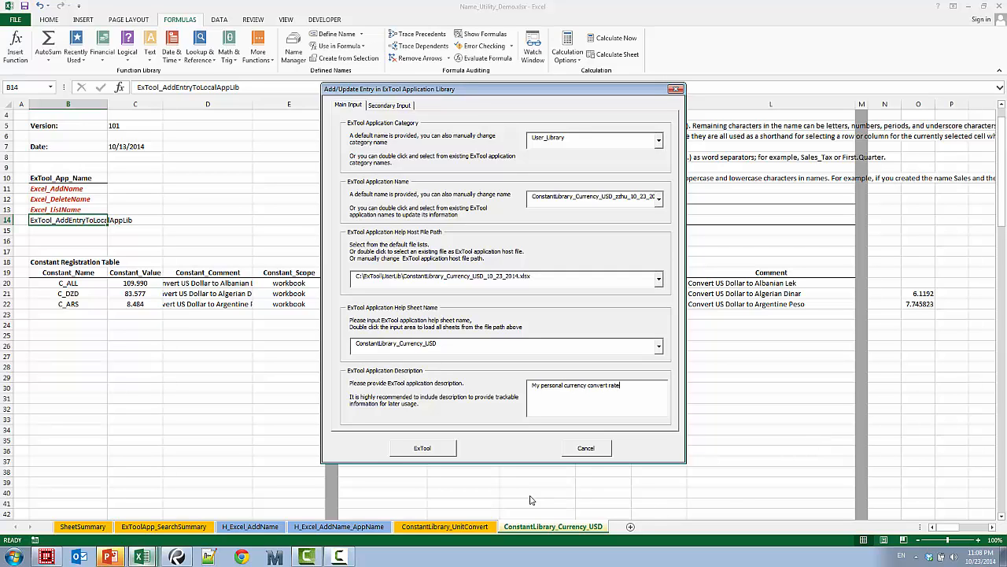
click(444, 451)
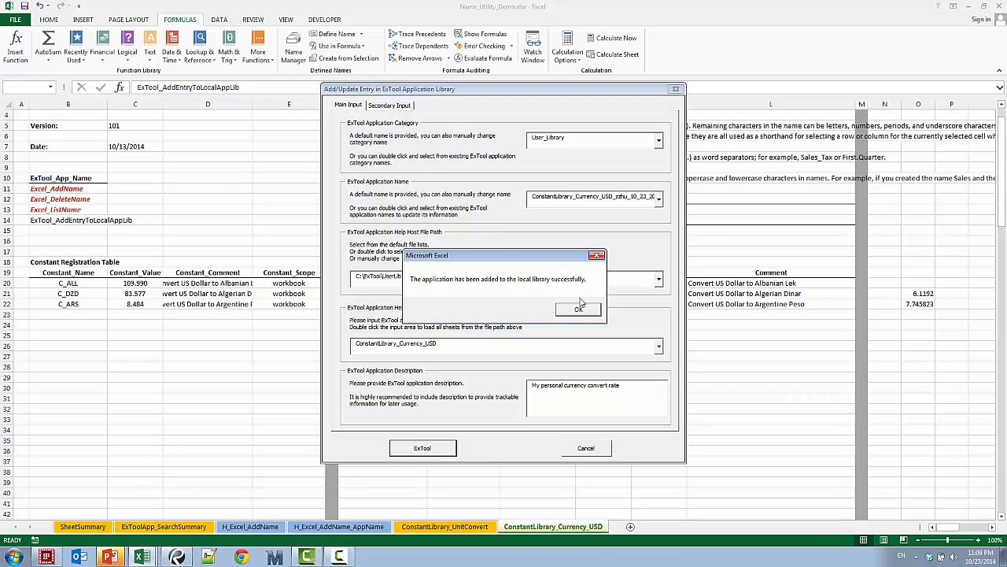
click(581, 305)
click(487, 376)
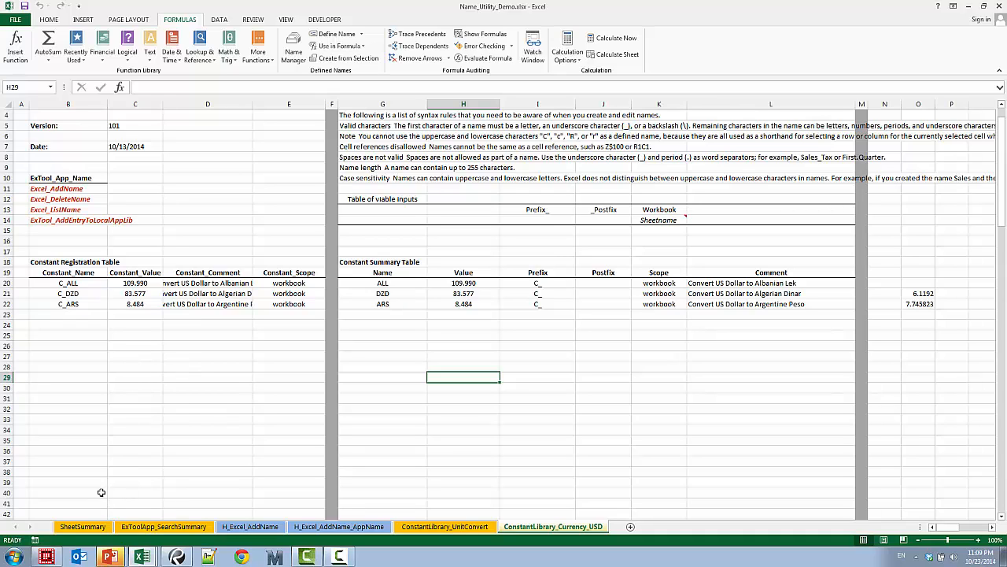
Select the three names in G20:G22, switch to the Book2 workbook and create a new blank workbook
drag(394, 285, 391, 307)
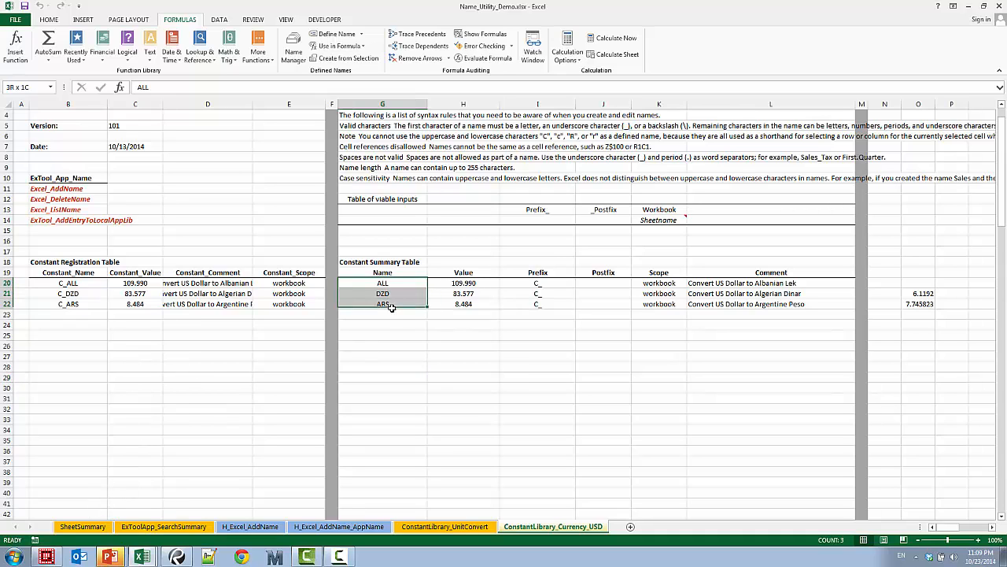
click(144, 556)
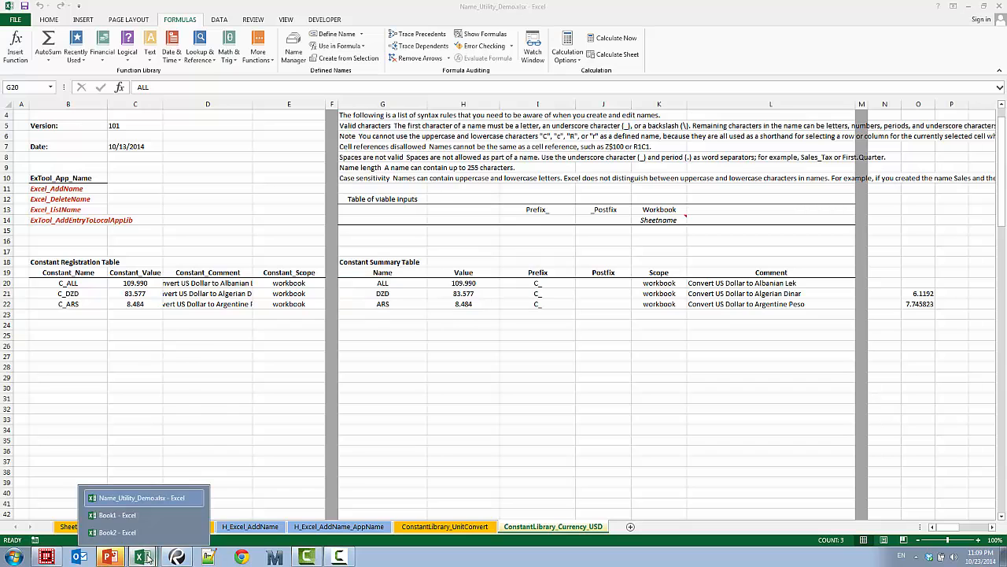
click(141, 535)
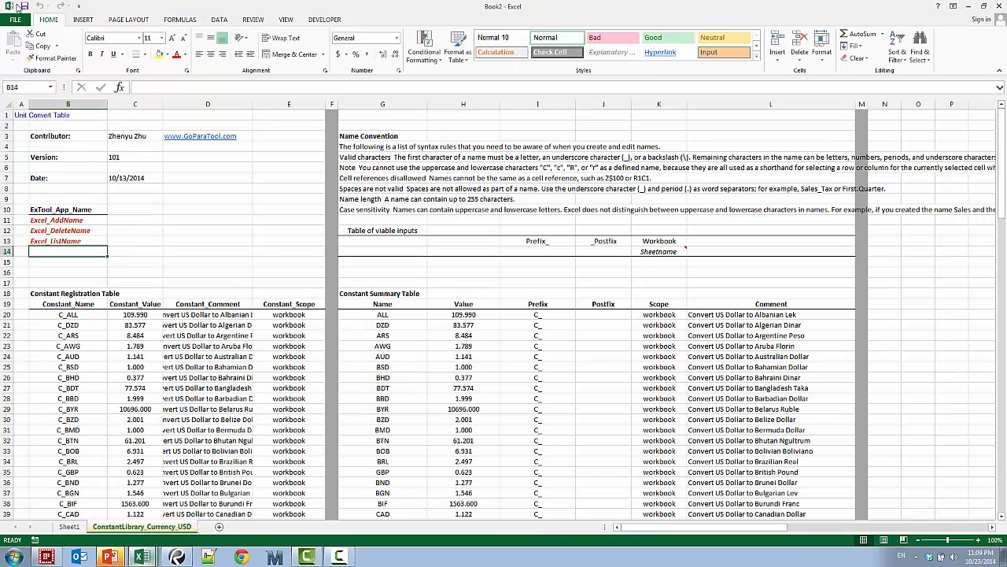
click(16, 19)
click(20, 65)
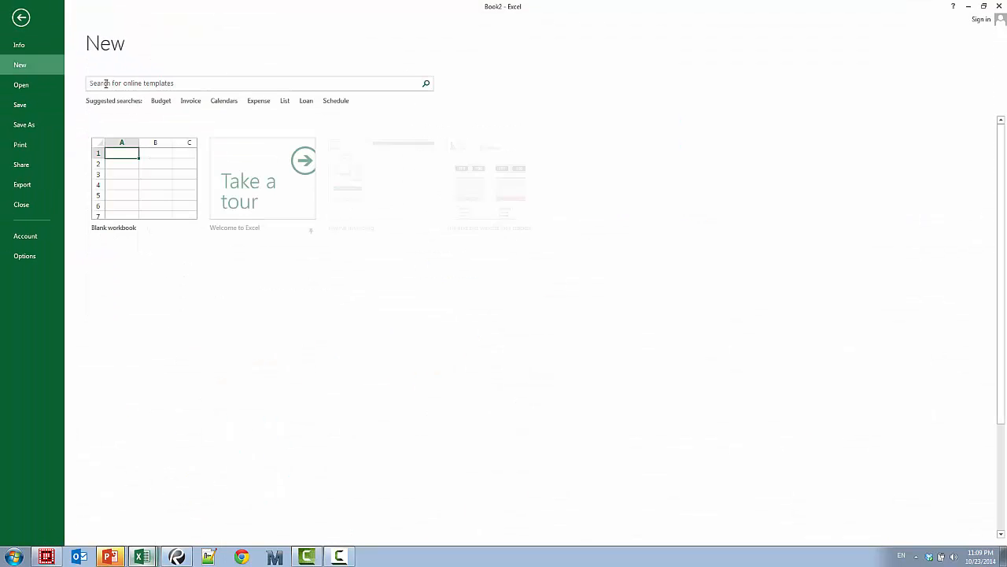
click(127, 170)
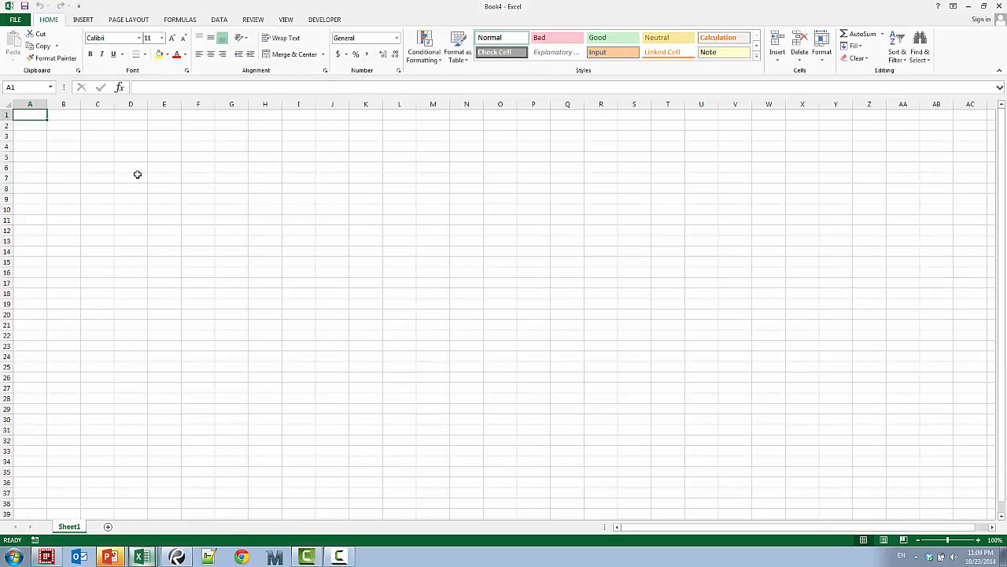
Run the personal ConstantLibrary_Currency_USD entry dated 10_23_2014 from the local application library in cell C4
right_click(108, 148)
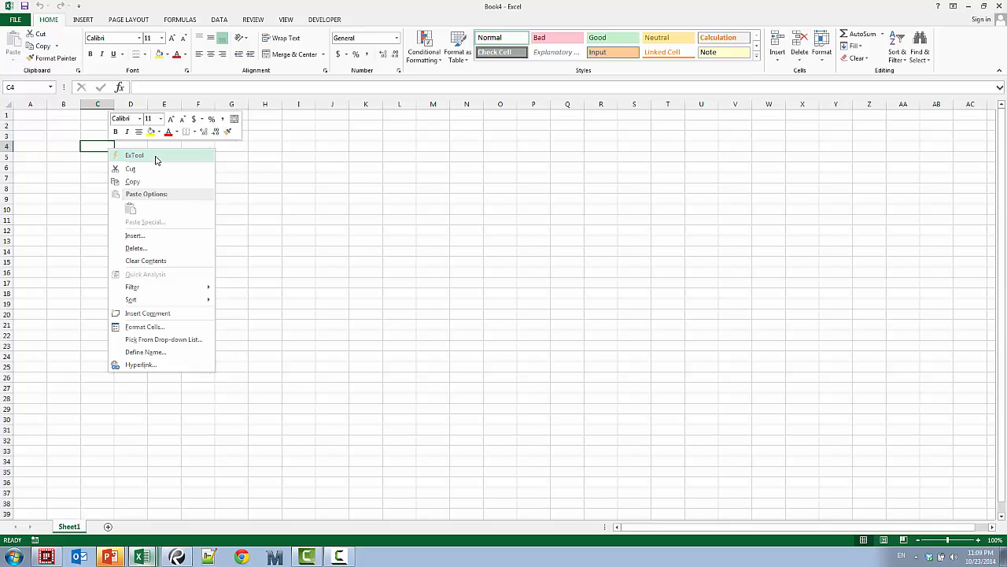
click(155, 160)
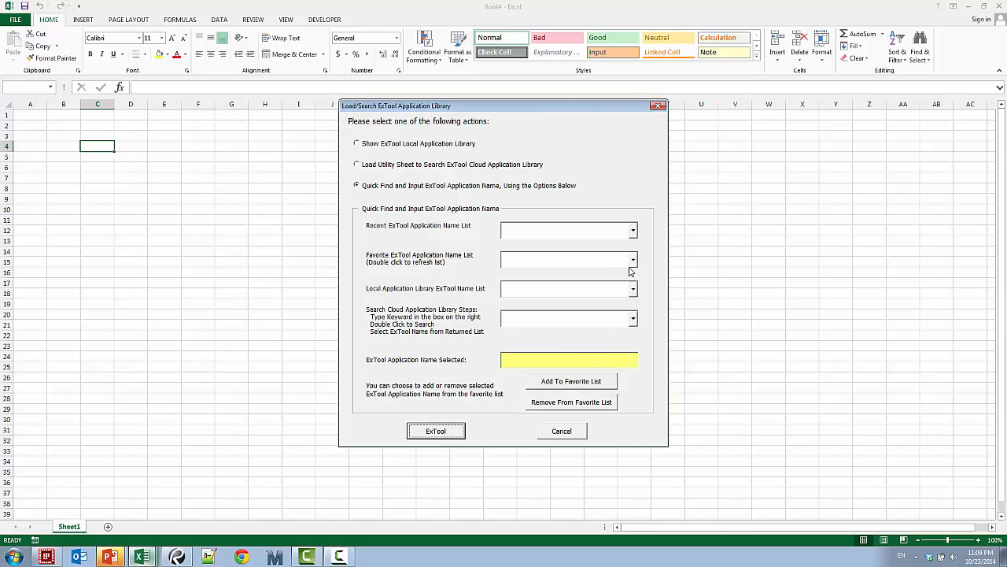
click(633, 293)
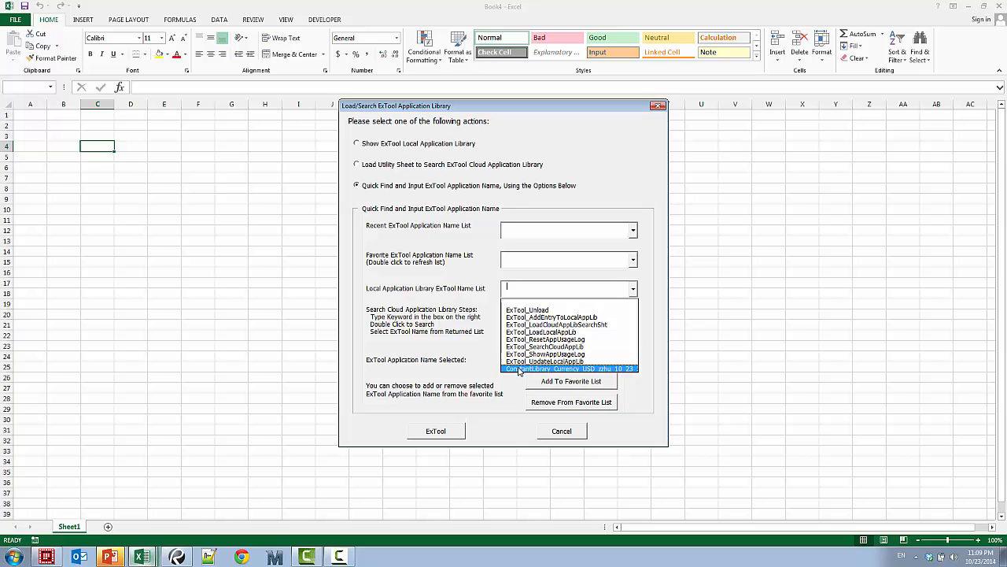
click(594, 369)
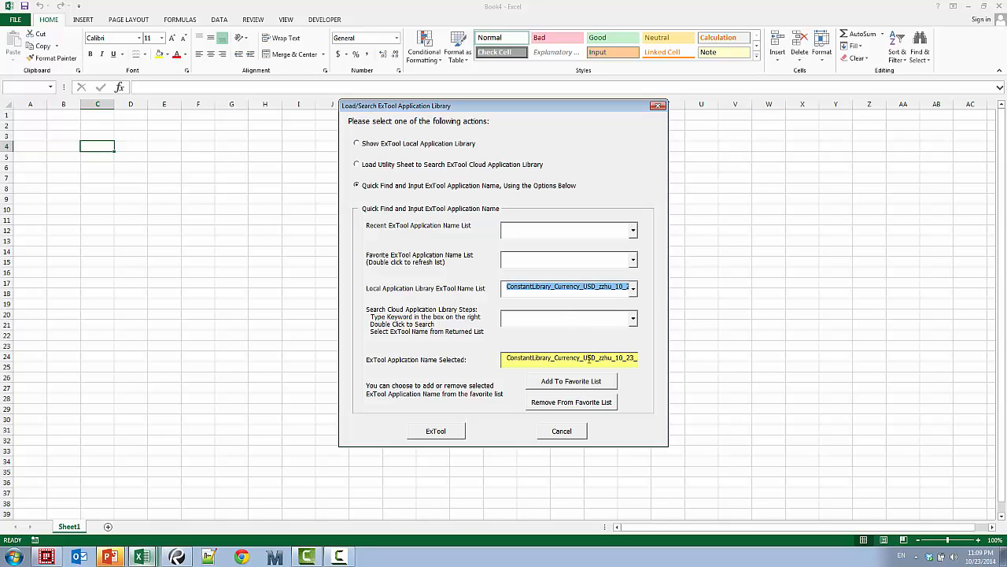
click(440, 431)
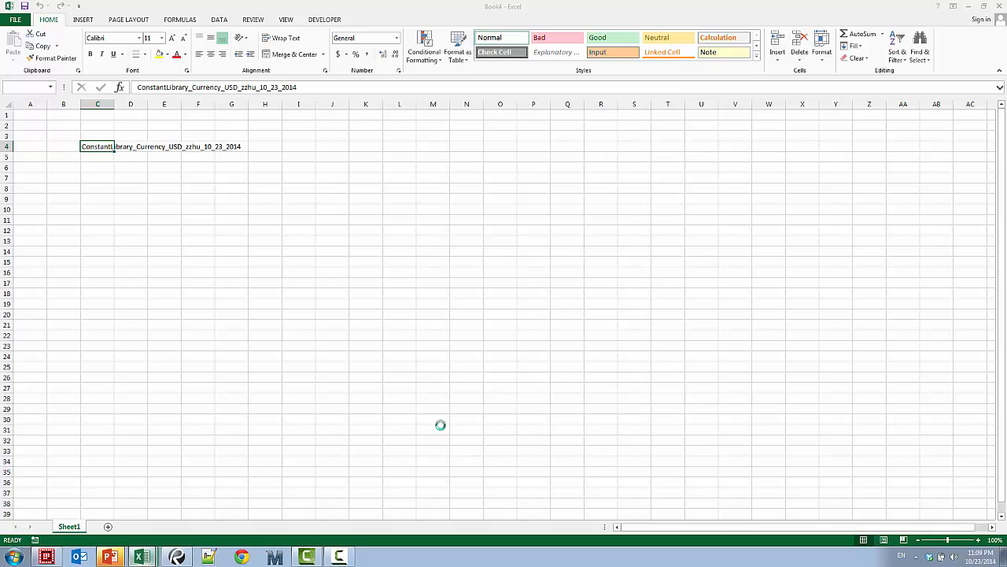
key(Return)
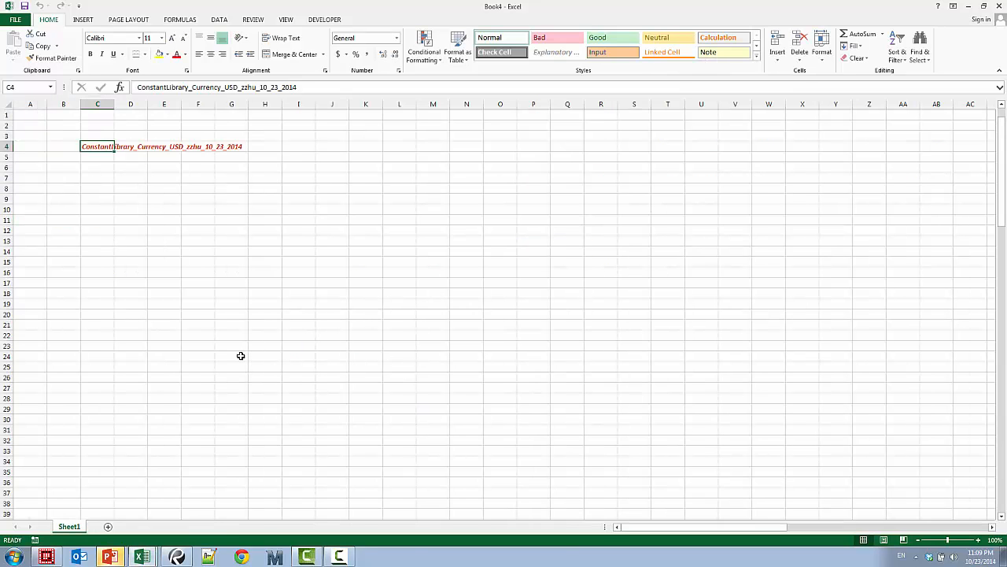
Switch to the Book5 workbook to view the loaded personal currency library sheet
click(241, 355)
click(143, 556)
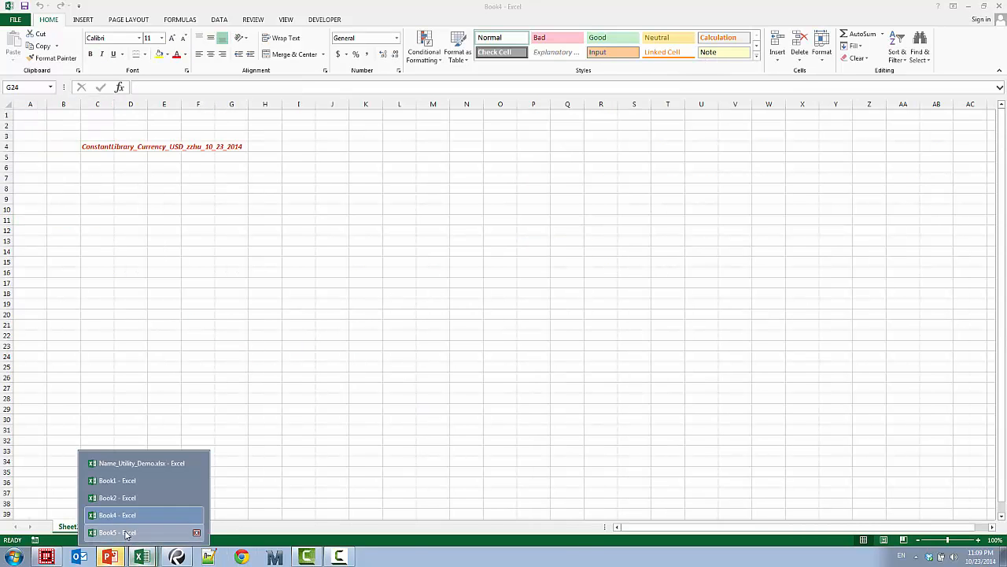
click(118, 532)
click(173, 355)
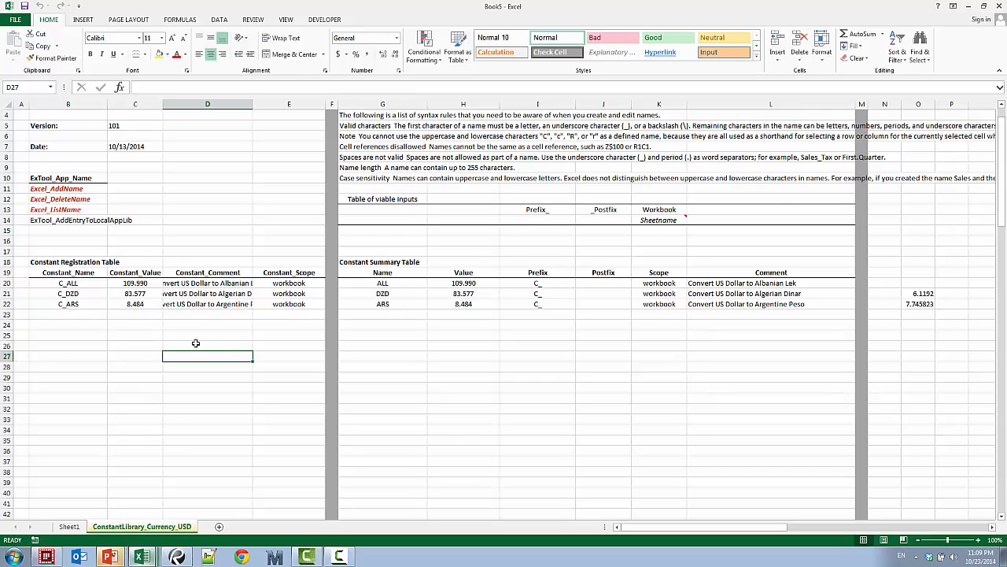
Switch to the Name_Utility_Demo.xlsx workbook and show its SheetSummary sheet
click(611, 421)
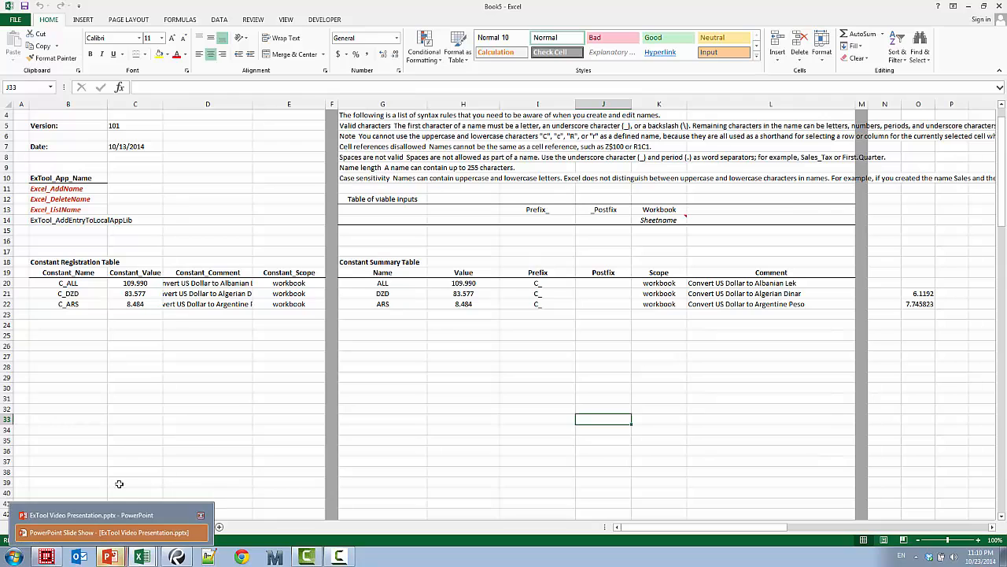
click(112, 457)
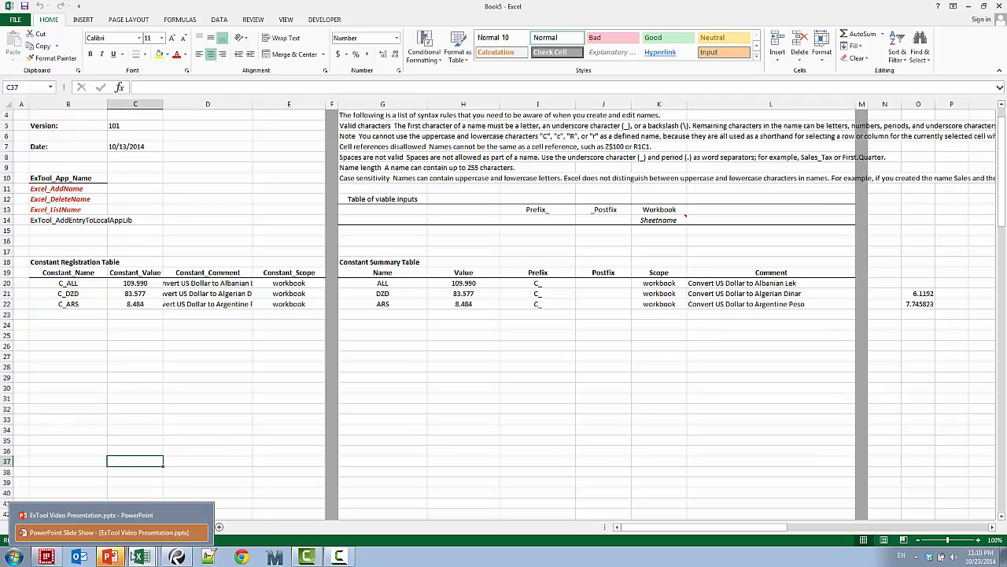
mouse_move(142, 557)
click(138, 463)
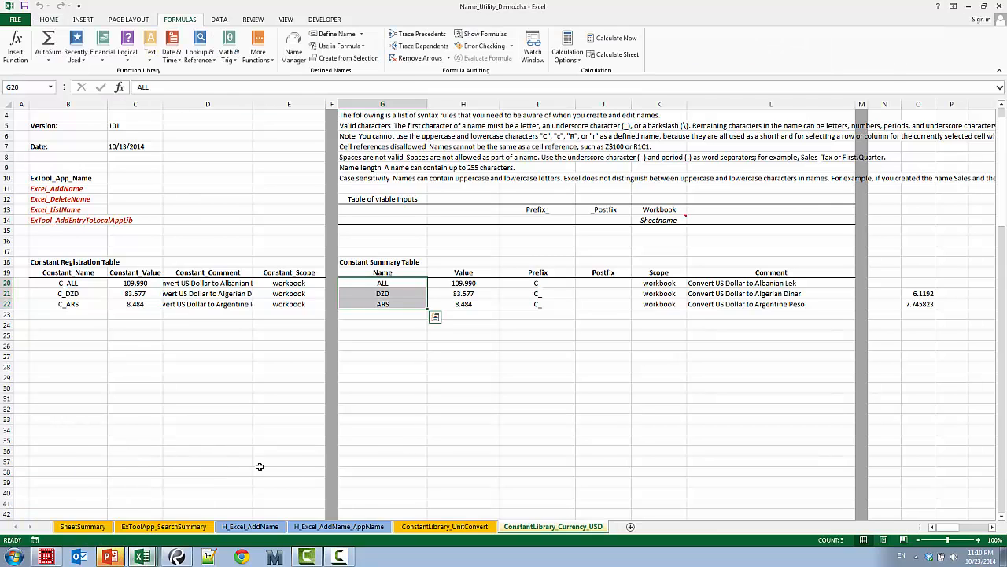
click(380, 482)
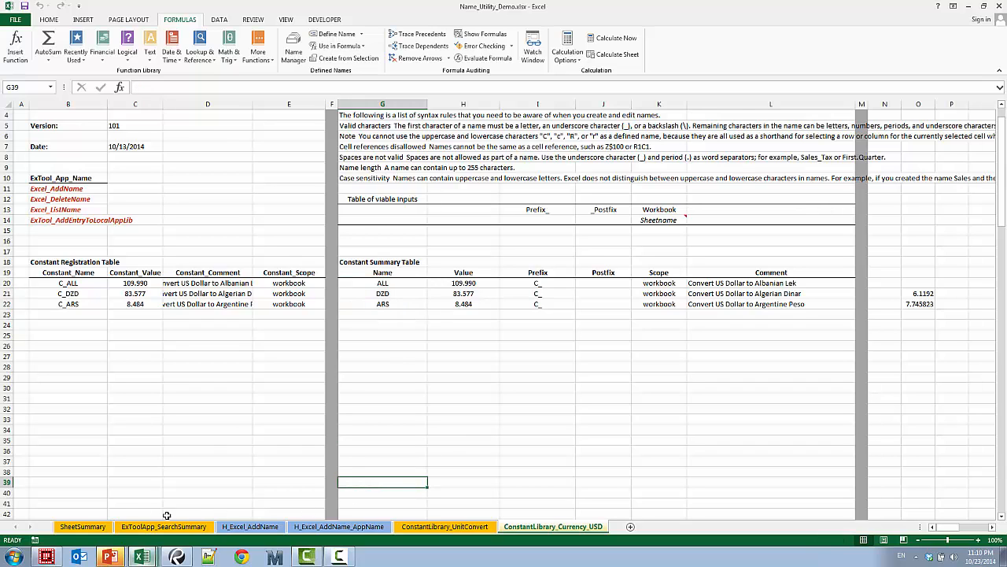
click(90, 527)
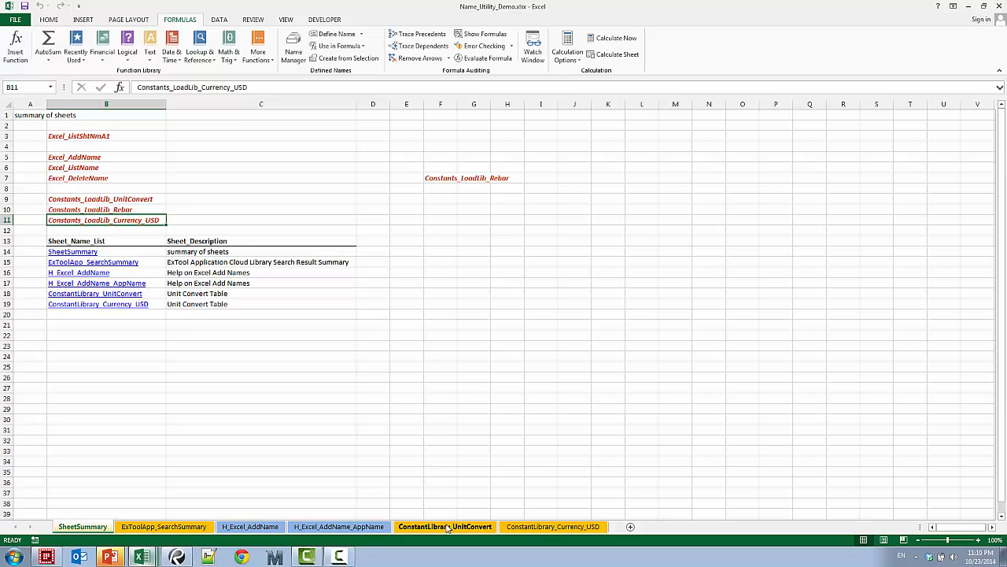
Review the workbook's defined names in the Name Manager, and close it
click(293, 48)
drag(552, 340, 553, 450)
click(537, 503)
click(507, 460)
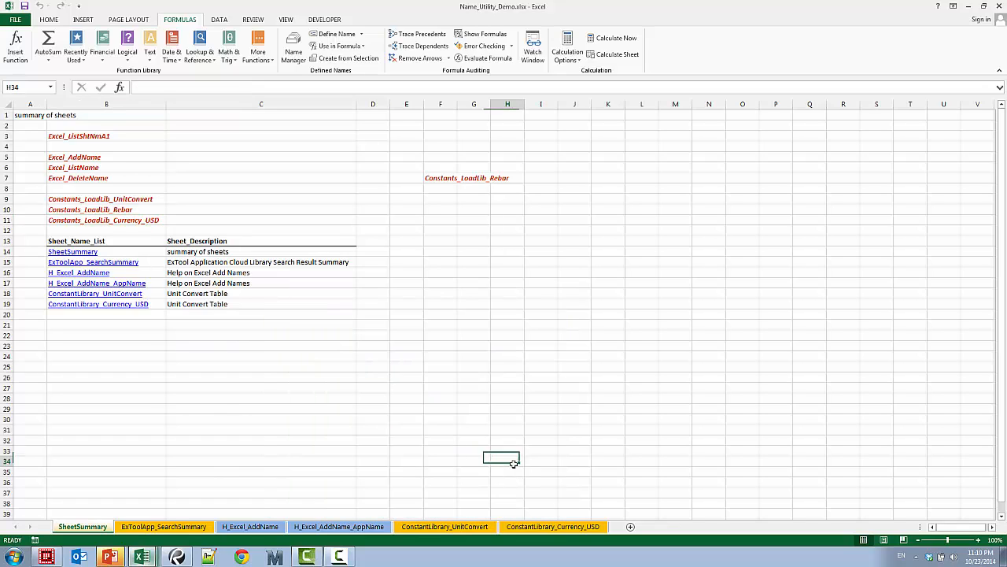
Run the Excel_ListName application from cell B6 with ExTool to list the workbook's names
click(104, 168)
right_click(114, 167)
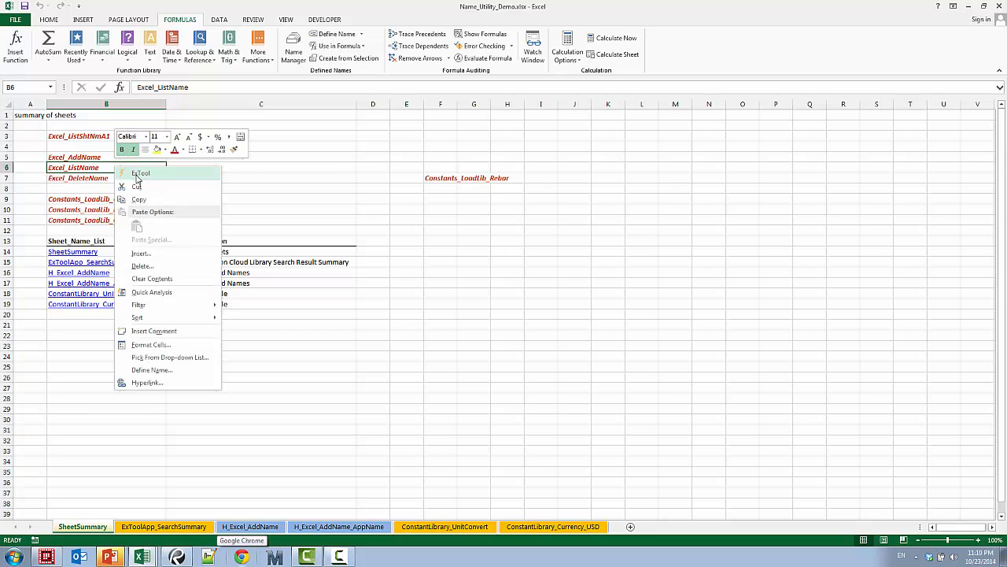
click(140, 172)
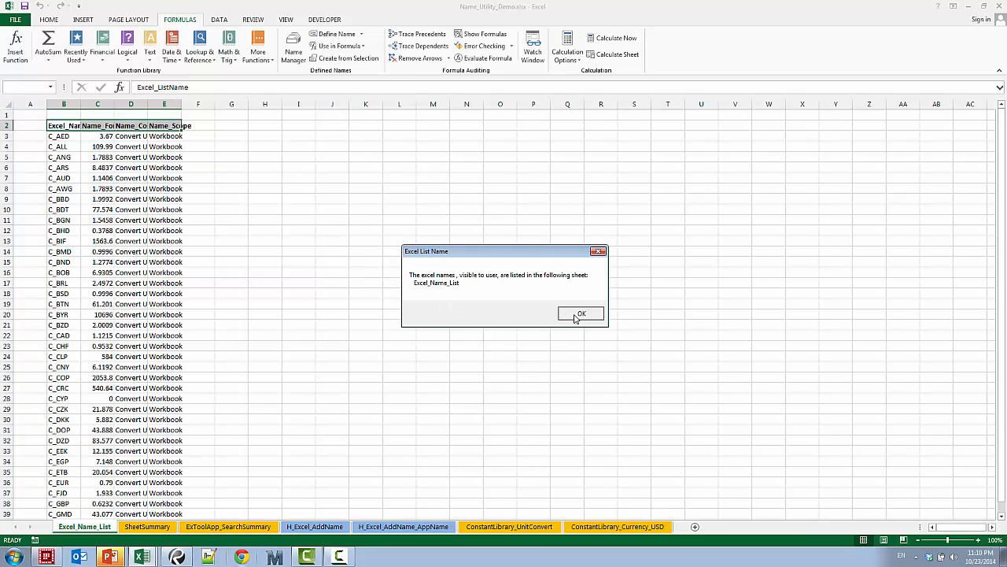
click(579, 315)
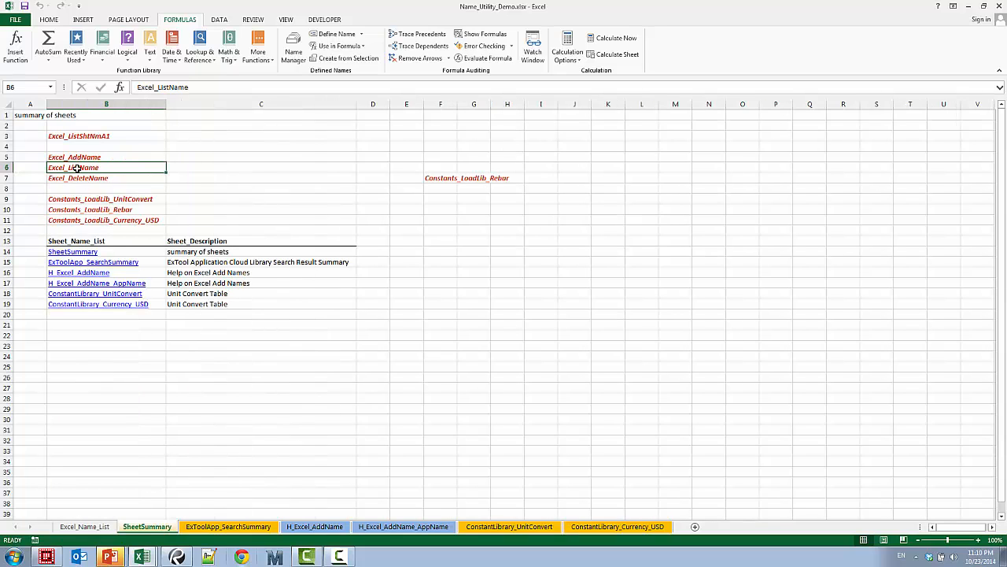
Autofit columns B to E on the Excel_Name_List sheet
drag(92, 470, 92, 461)
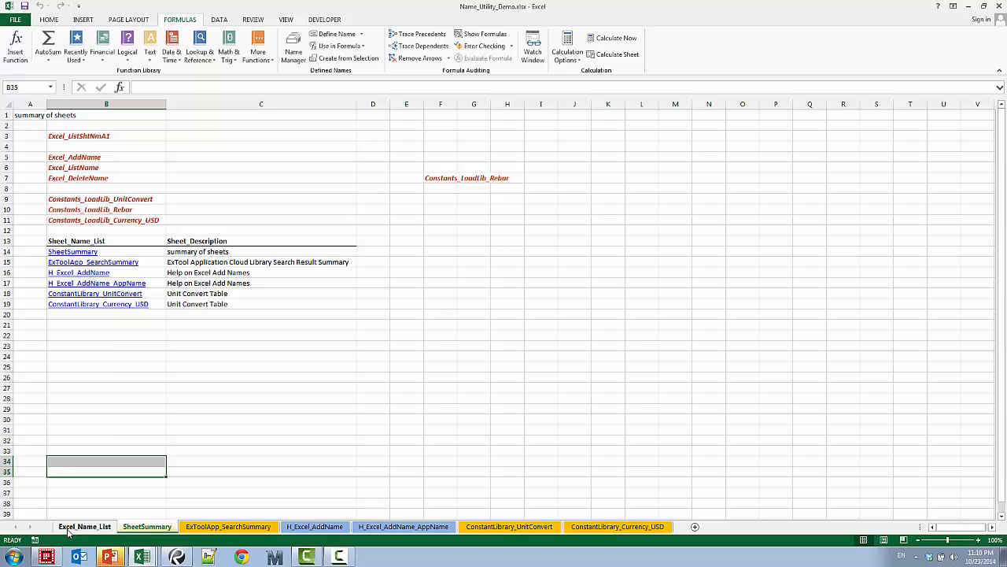
click(88, 532)
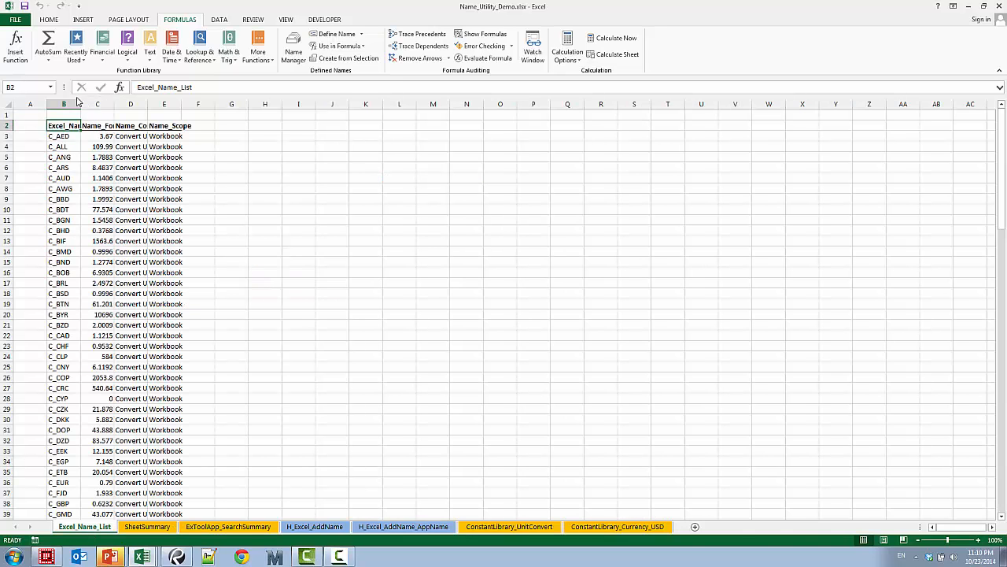
drag(78, 104, 180, 104)
double_click(181, 104)
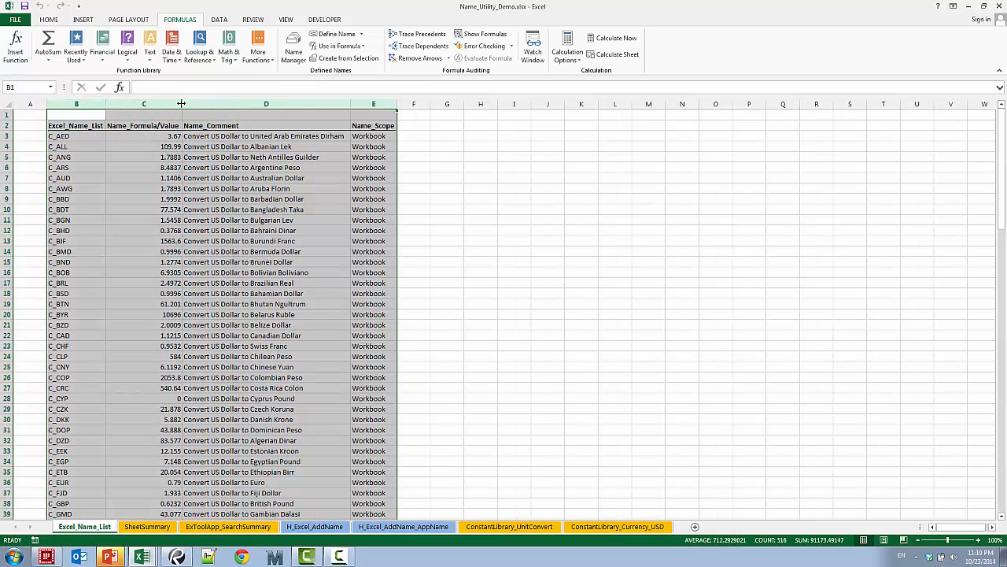
Examine the listed names with their values, comments and scopes, from the first currency entry down to the unit conversion names
click(80, 137)
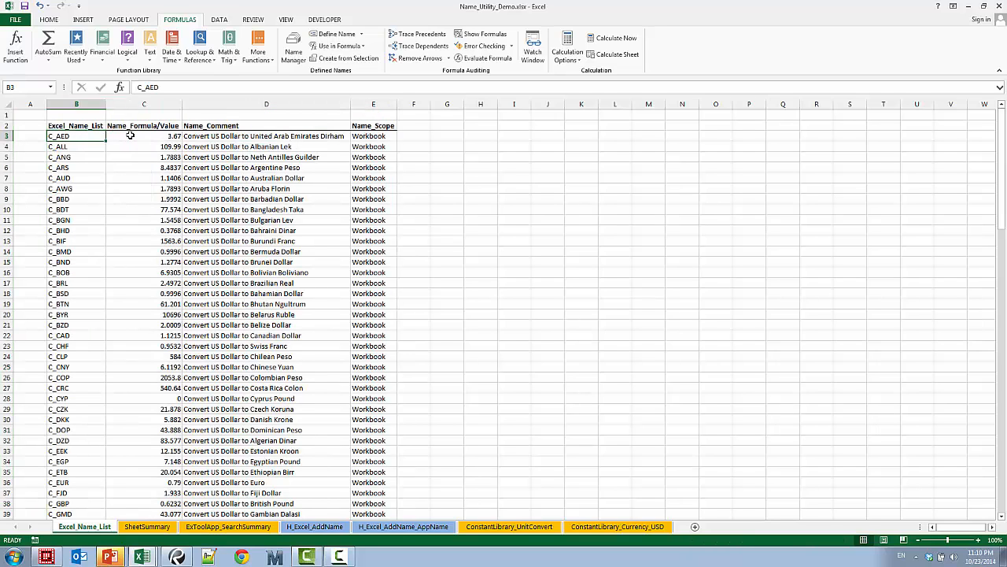
click(132, 136)
click(206, 133)
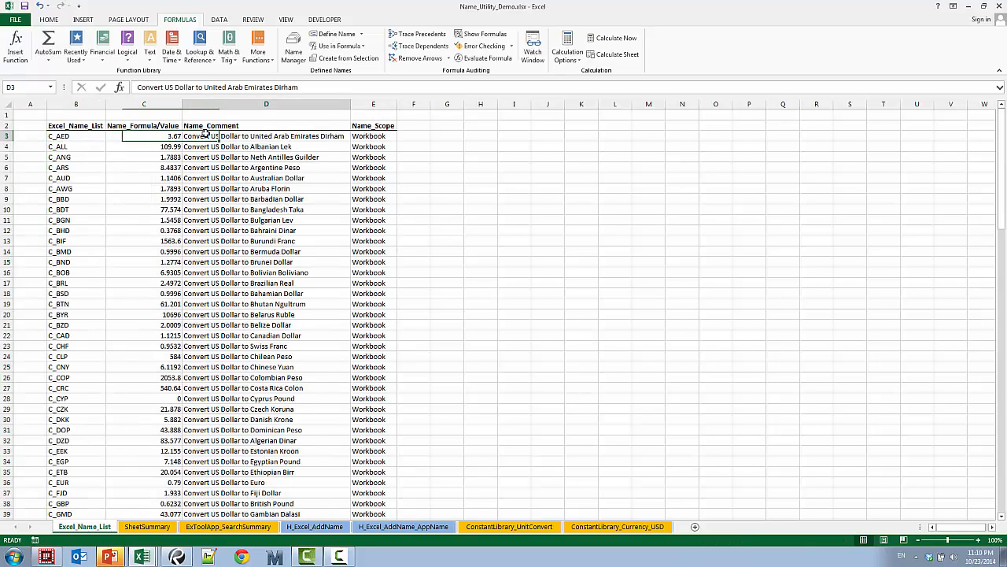
click(363, 134)
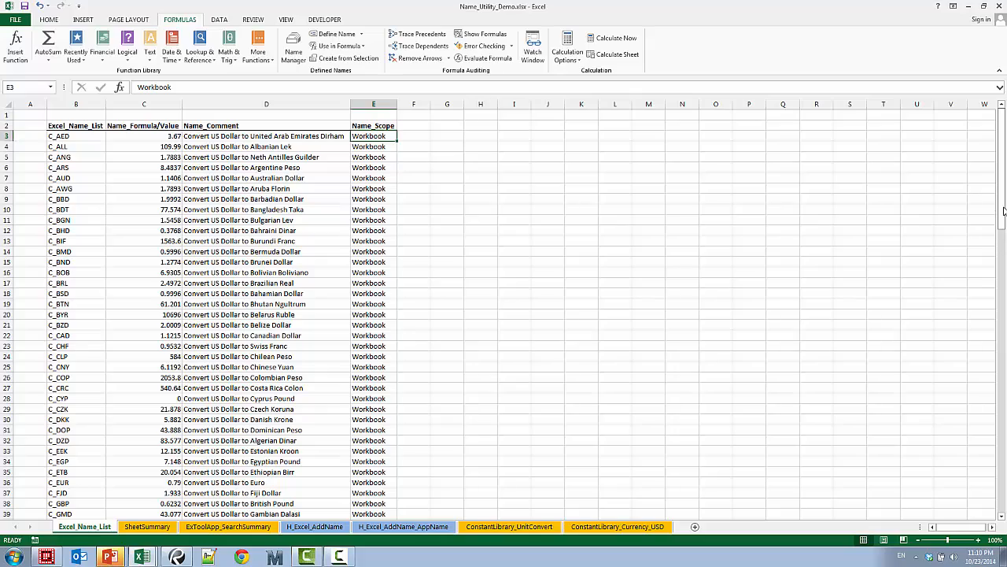
mouse_move(1005, 209)
mouse_down()
mouse_move(1002, 503)
mouse_move(1001, 203)
mouse_up()
scroll(97, 450, down, 4)
scroll(97, 450, up, 4)
drag(70, 136, 391, 180)
drag(1001, 170, 1002, 497)
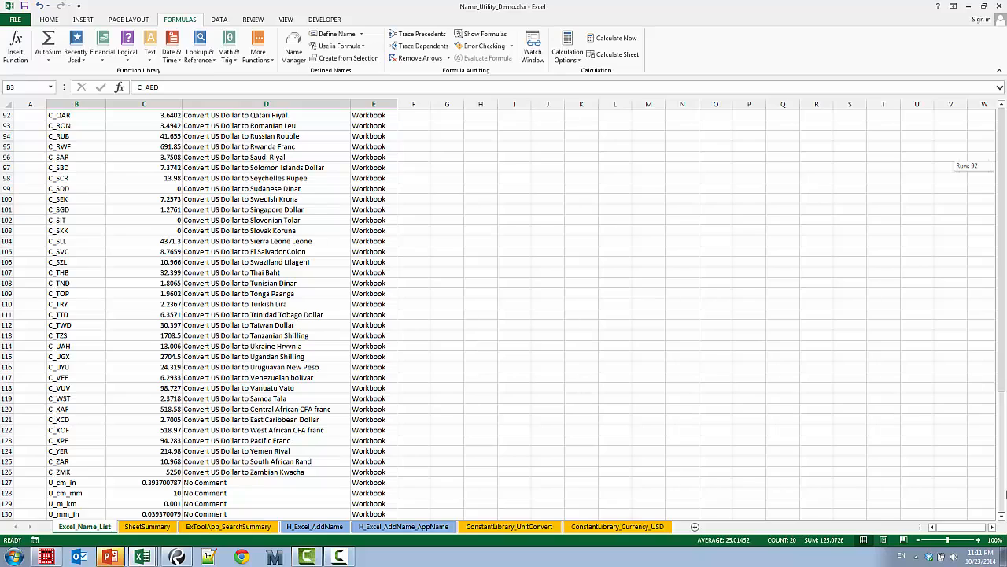
drag(1003, 492, 1004, 492)
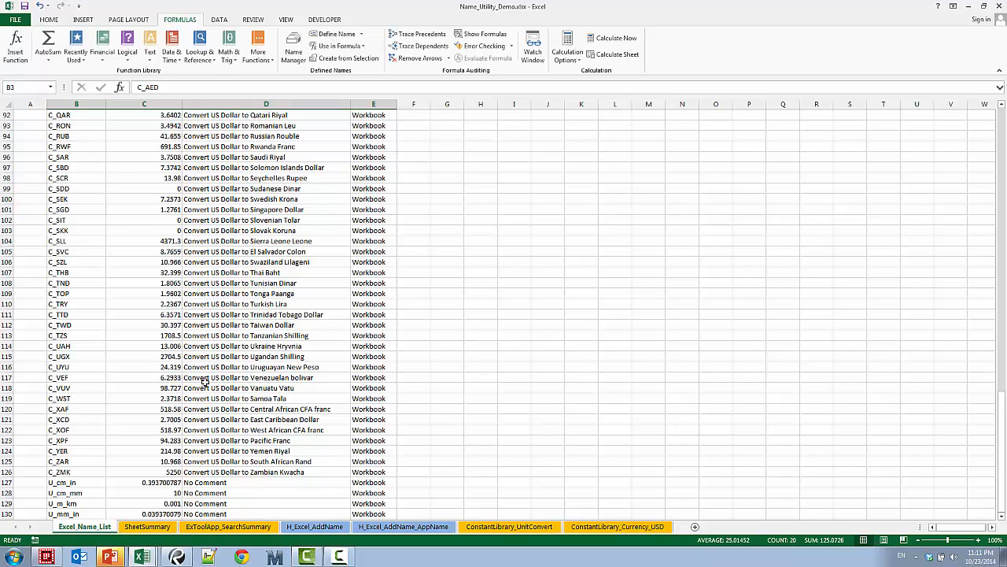
Return to the SheetSummary sheet and highlight the name applications in B5:B7 and the library loaders in B9:B11
click(150, 526)
drag(106, 155, 112, 177)
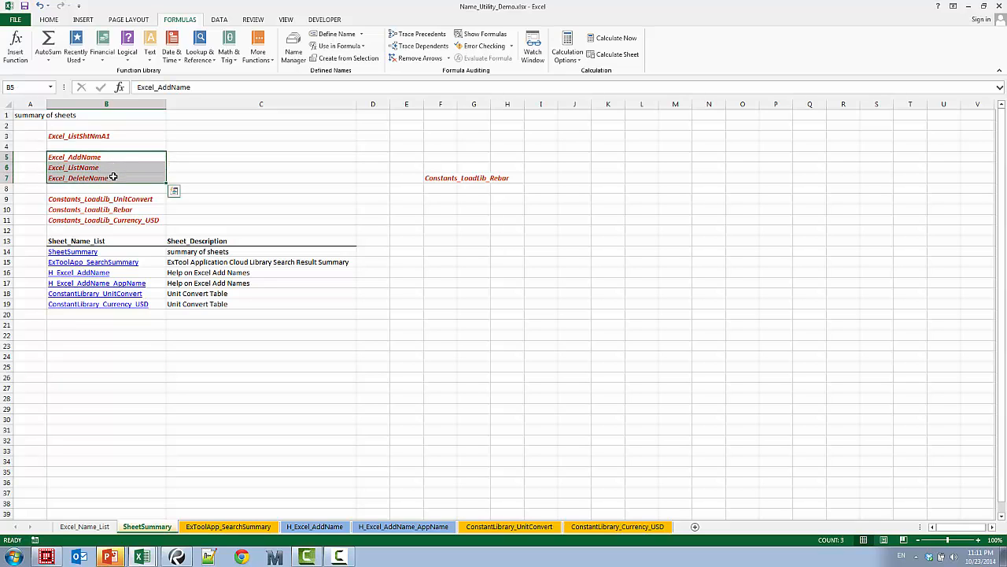
drag(119, 199, 124, 221)
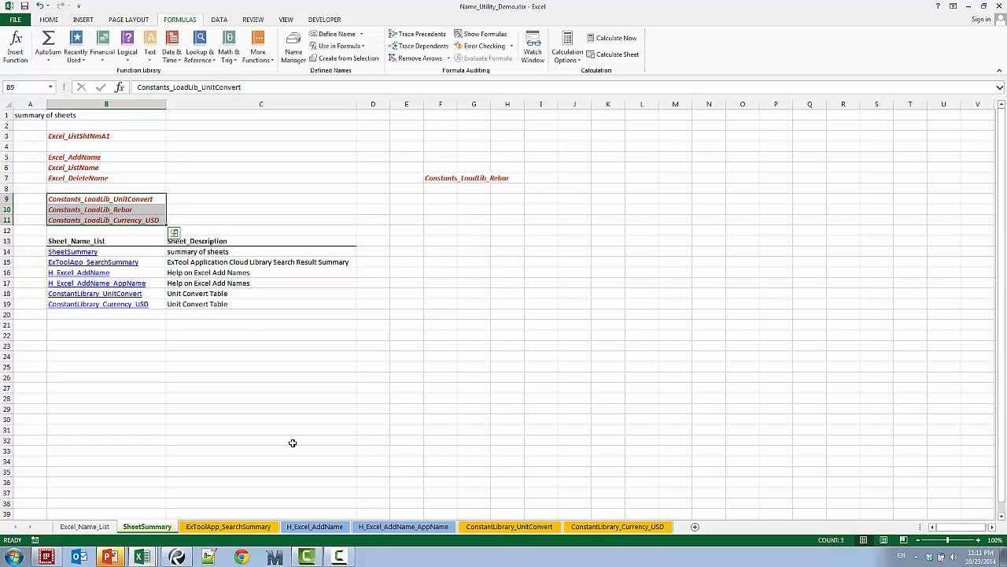
Switch to the ExTool Video Presentation.pptx window in PowerPoint and show the Problem and Solution slide
click(111, 556)
click(106, 515)
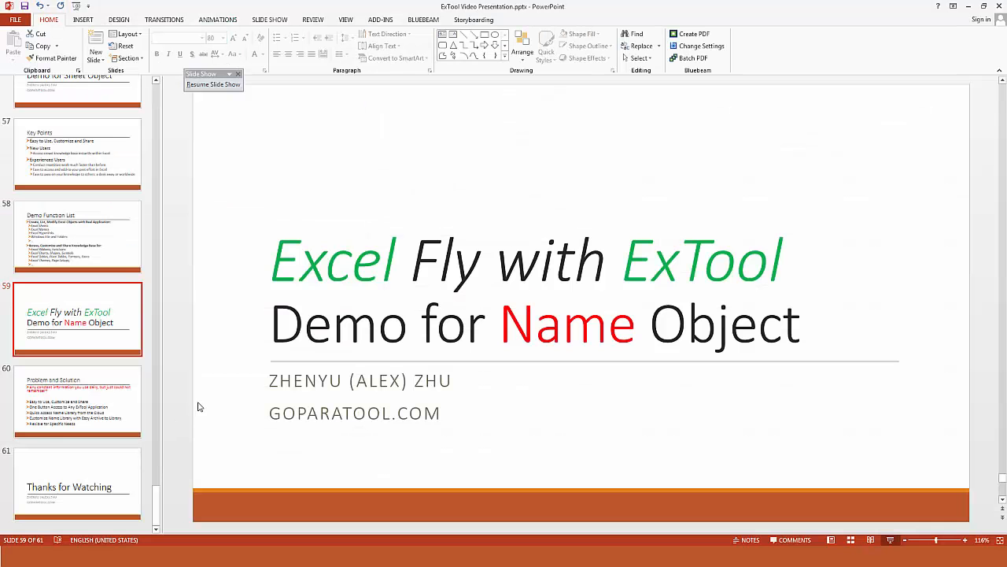
scroll(199, 404, up, 1)
scroll(207, 403, down, 2)
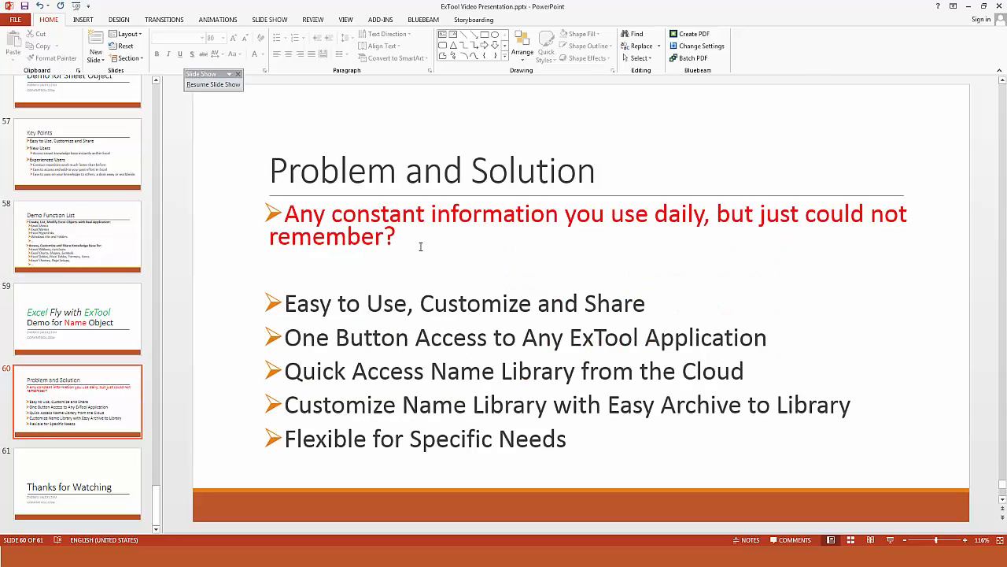